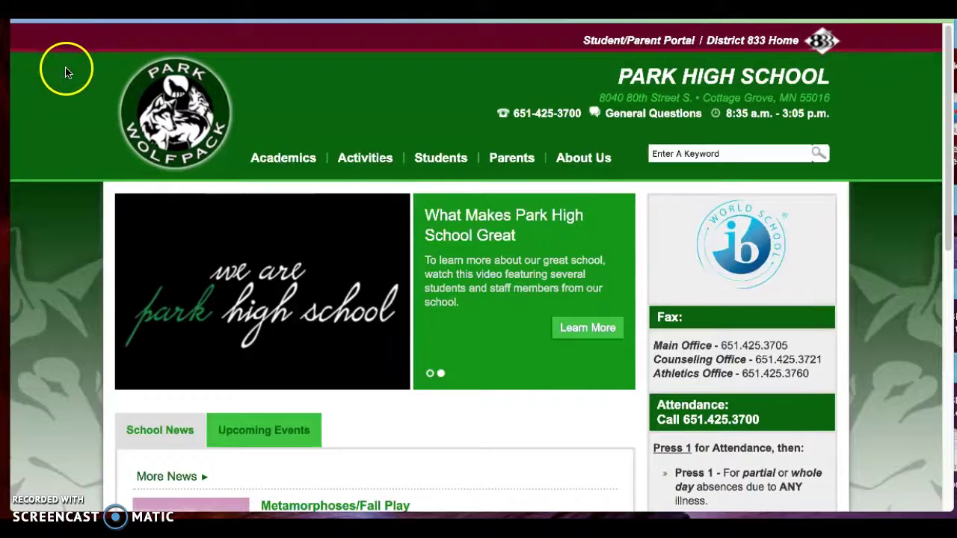
# Go to the Media Center page from the Park High School website's Students menu
pyautogui.moveTo(428, 162)
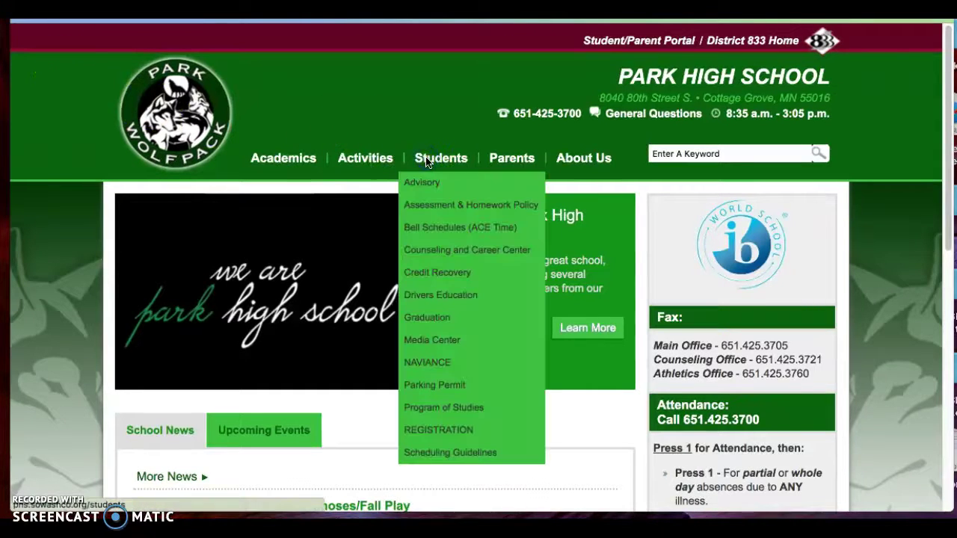
pyautogui.click(464, 341)
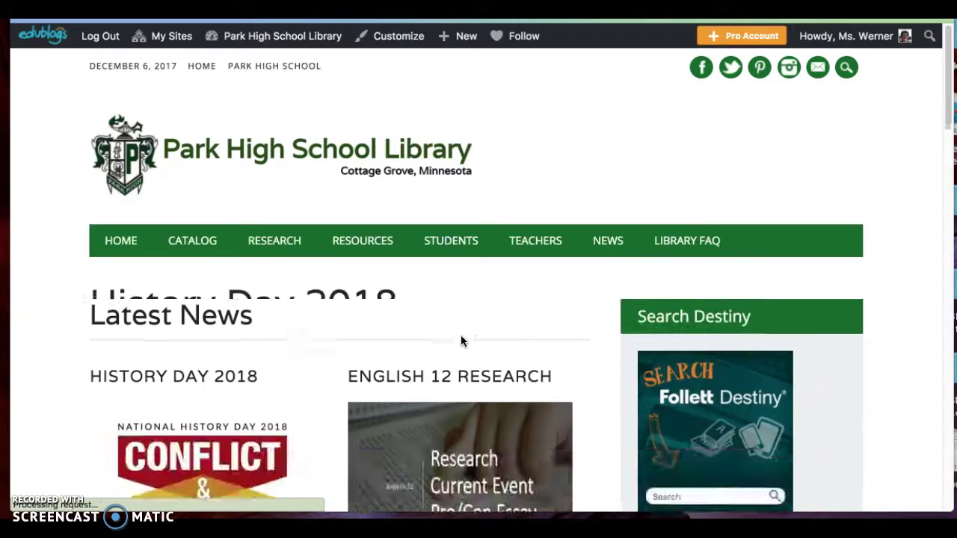
# Open the English 12 Research post from the library blog's Latest News section
pyautogui.scroll(-6, 460, 338)
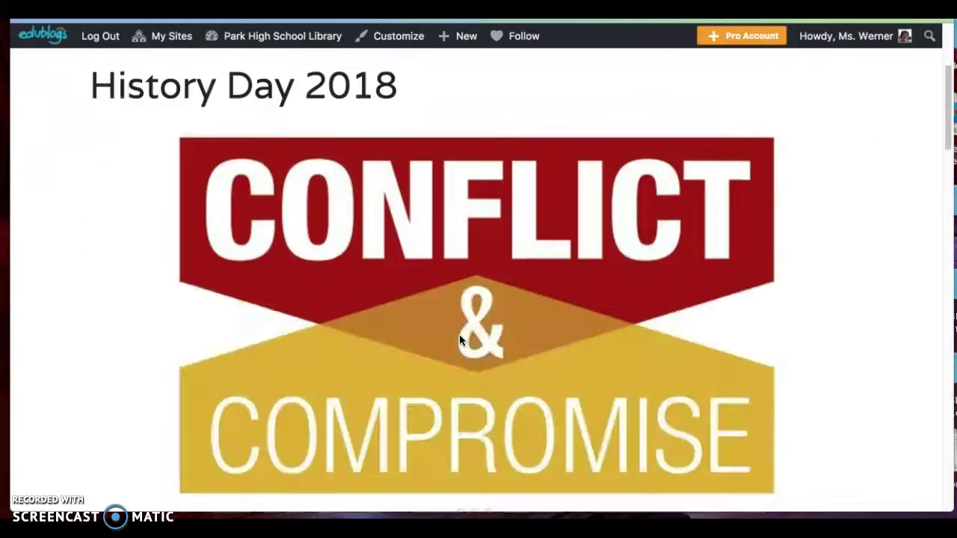
pyautogui.scroll(-1, 459, 338)
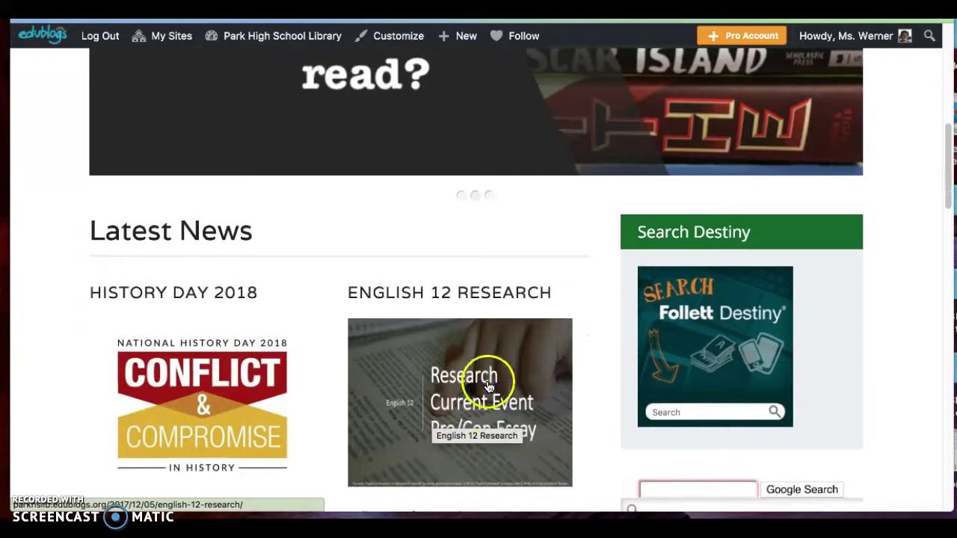
pyautogui.click(485, 386)
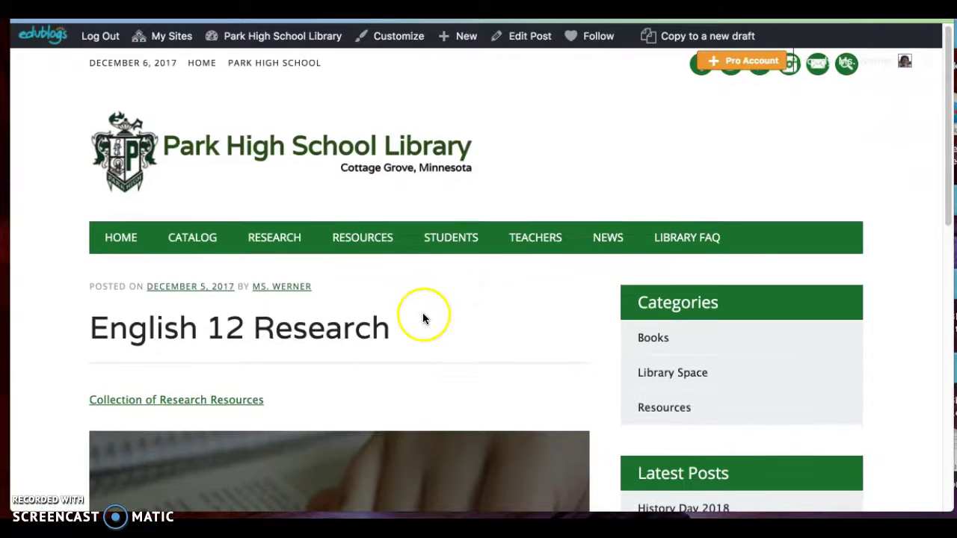
# Open the Research Essay Template Google Doc from the Collection of Research Resources
pyautogui.click(243, 402)
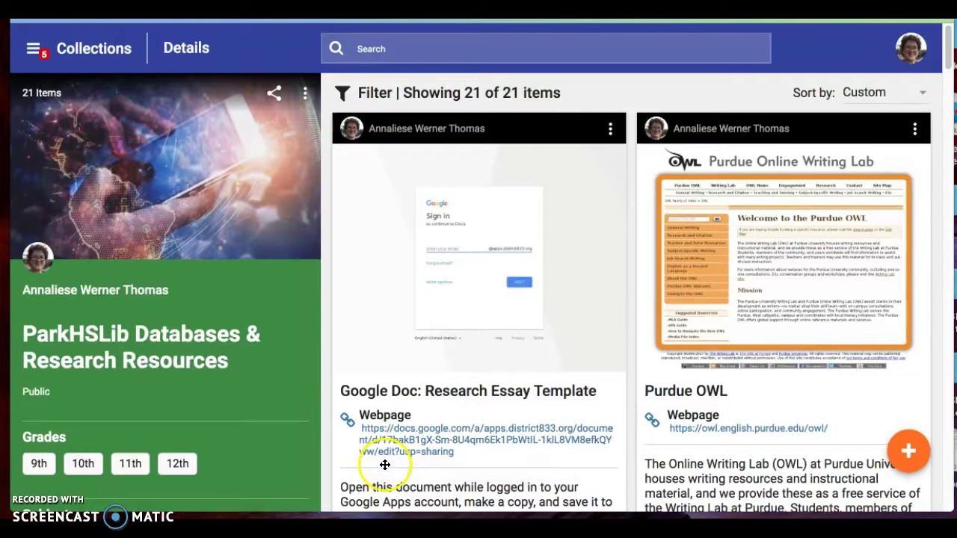
pyautogui.click(442, 327)
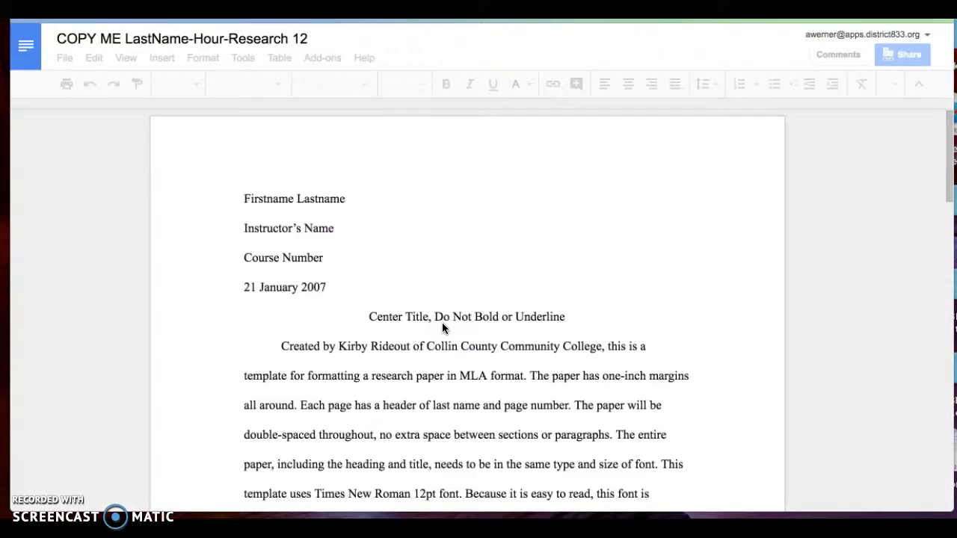
pyautogui.click(60, 60)
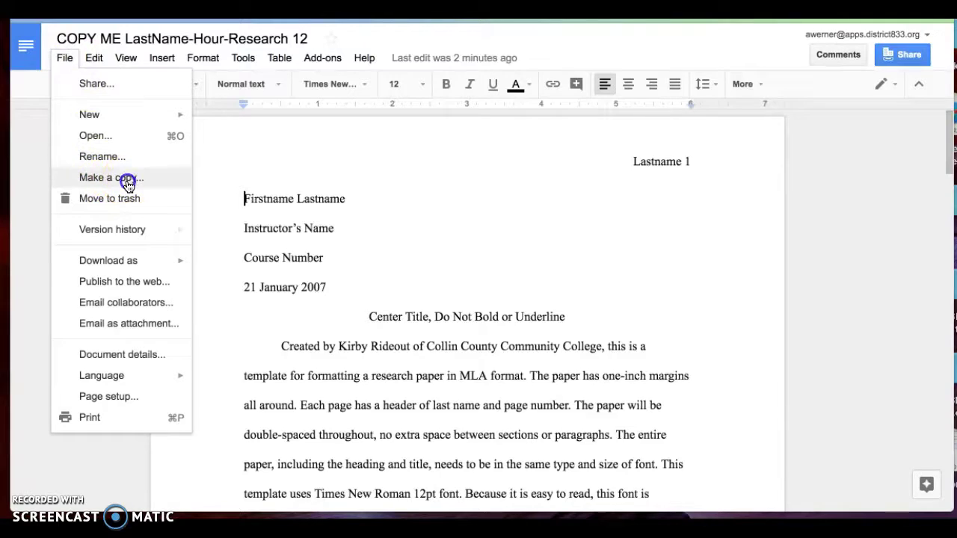
# Start a copy of the template and set its destination folder to My Drive
pyautogui.click(127, 181)
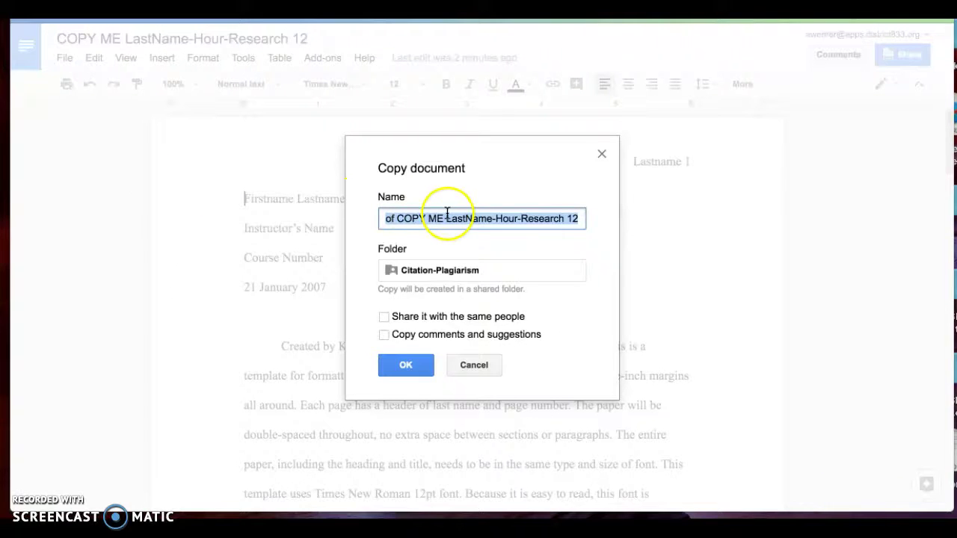
pyautogui.click(441, 215)
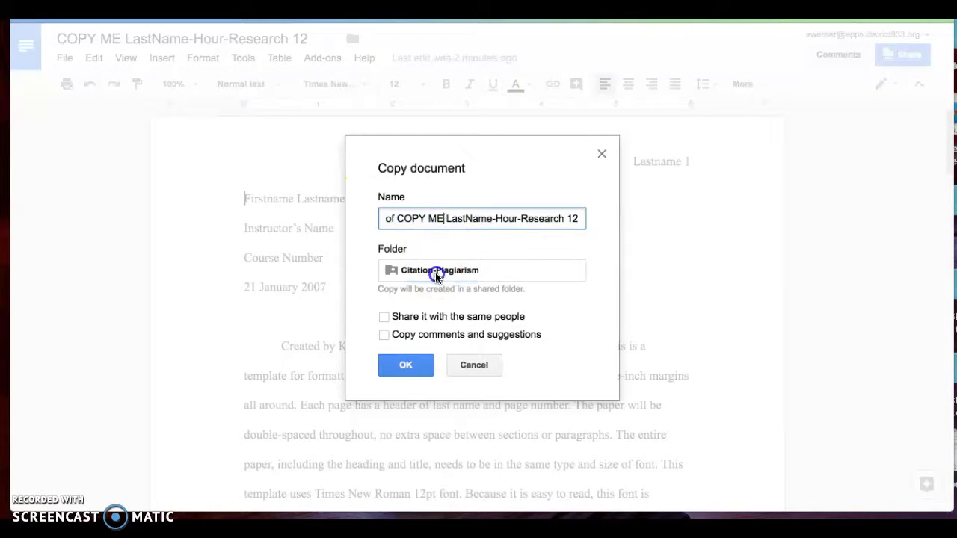
pyautogui.click(437, 274)
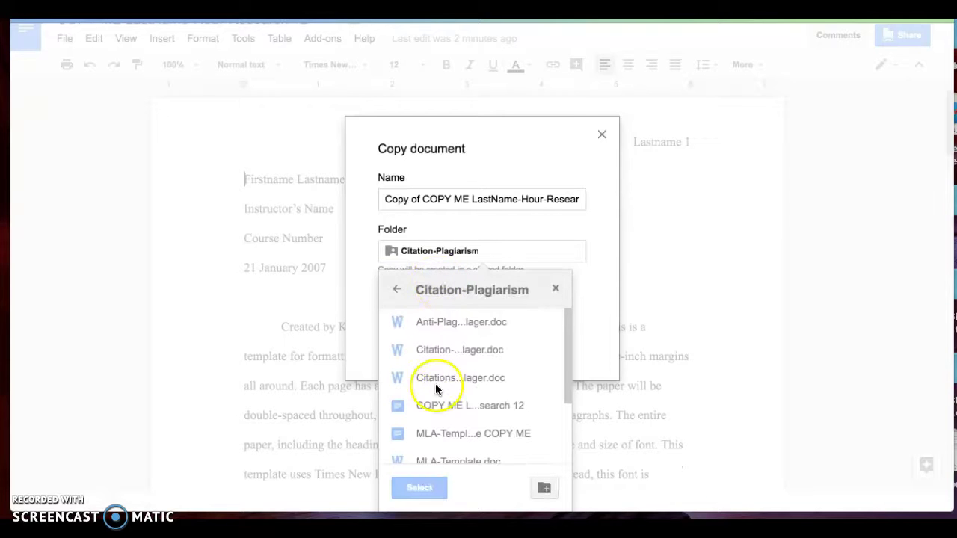
pyautogui.click(397, 290)
pyautogui.click(397, 292)
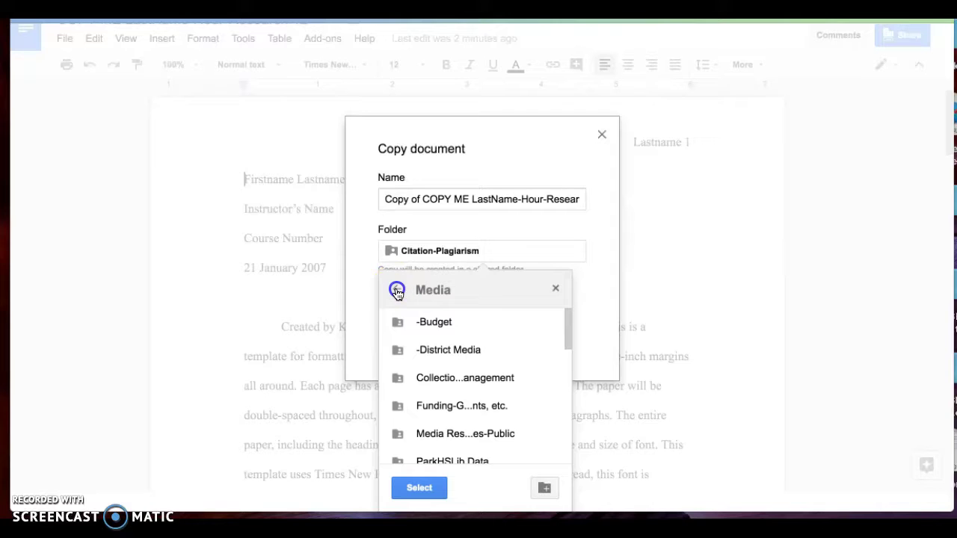
pyautogui.click(397, 291)
pyautogui.click(419, 487)
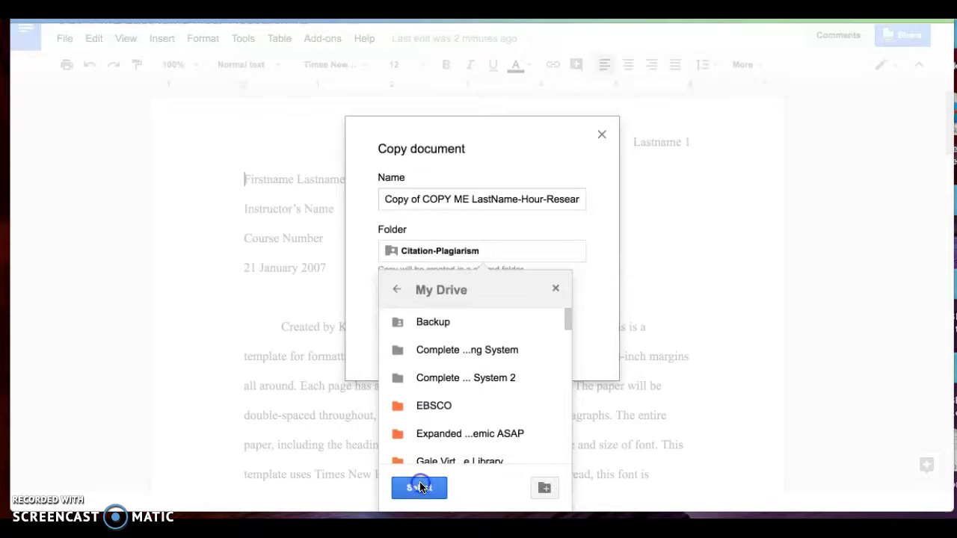
# Name the copy with the student's name plus 'Hour 1-Research 12' and create it
pyautogui.click(446, 197)
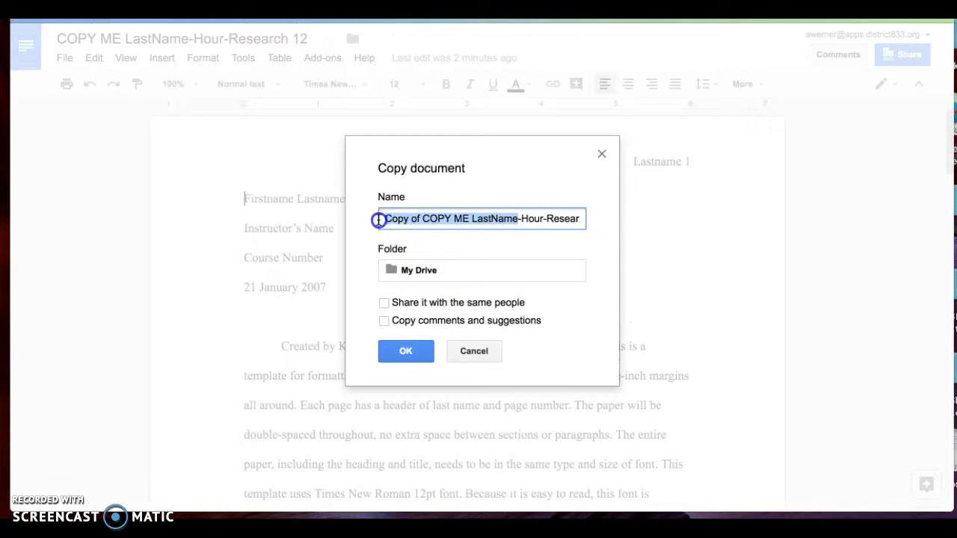
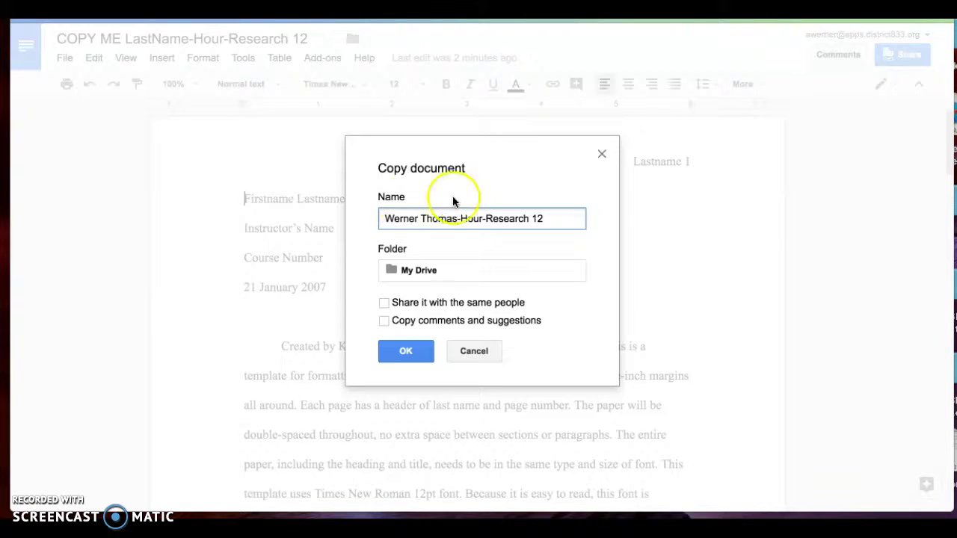
pyautogui.click(459, 217)
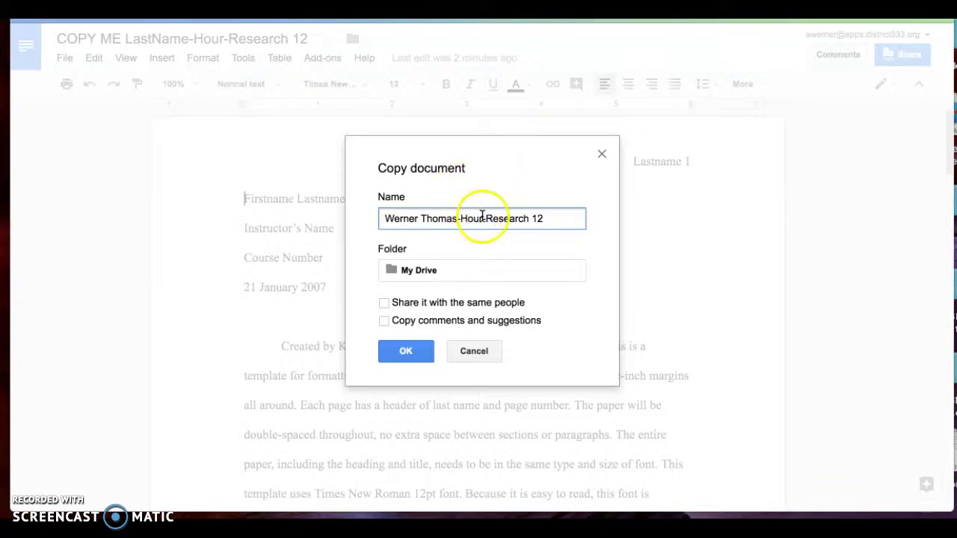
pyautogui.write('1')
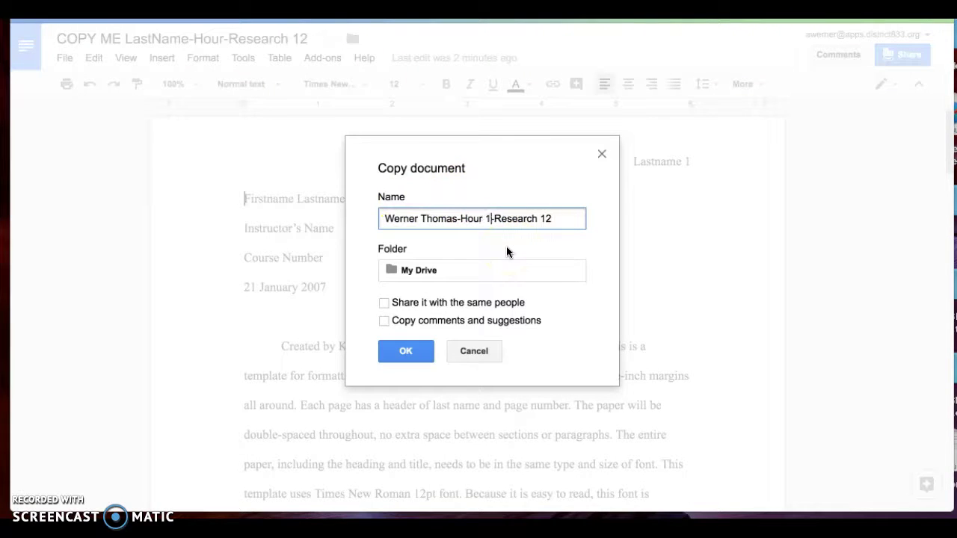
pyautogui.click(406, 350)
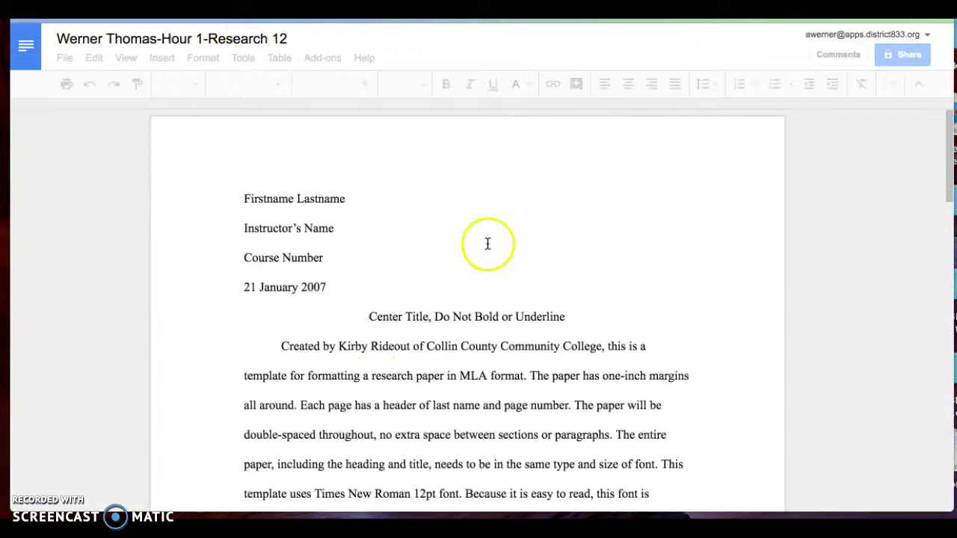
pyautogui.scroll(-1, 682, 312)
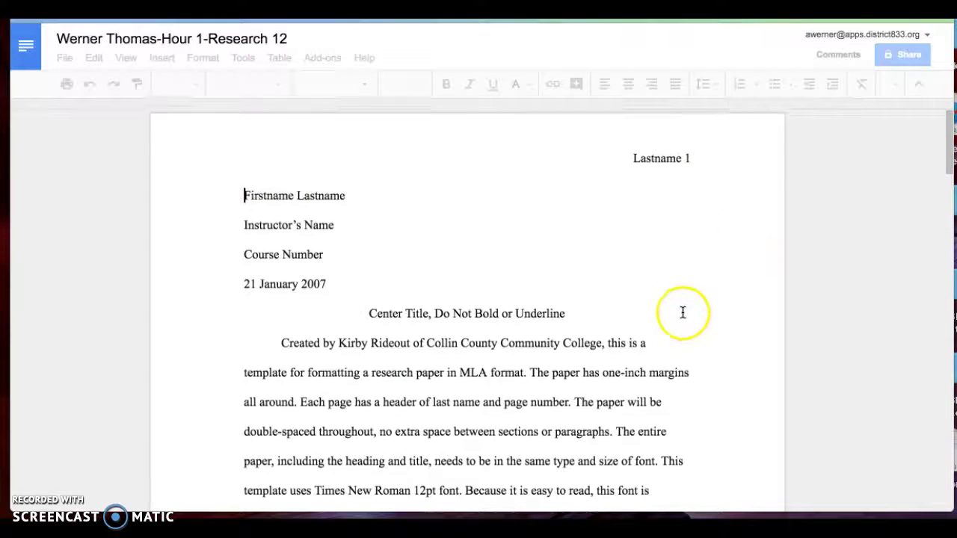
pyautogui.moveTo(950, 136); pyautogui.dragTo(865, 377)
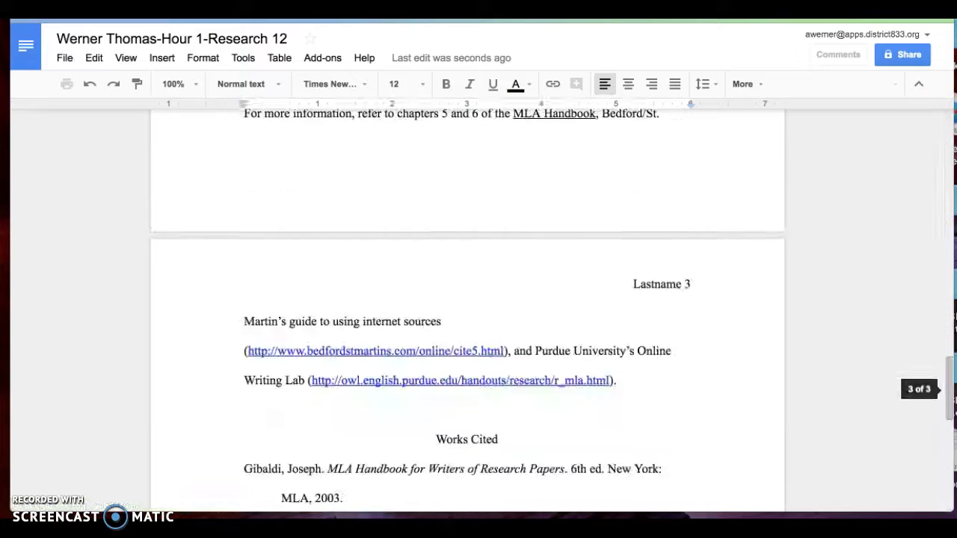
pyautogui.scroll(-5, 351, 285)
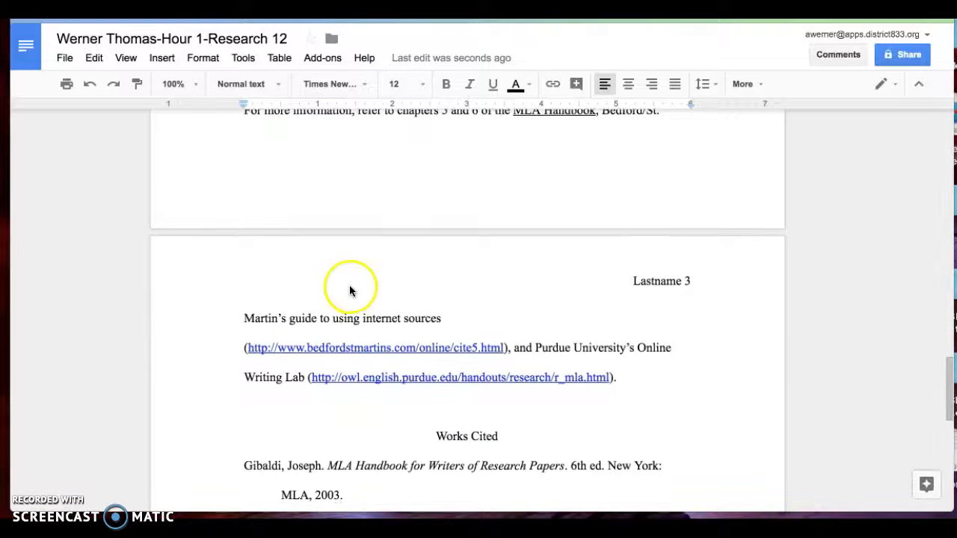
pyautogui.scroll(-1, 338, 287)
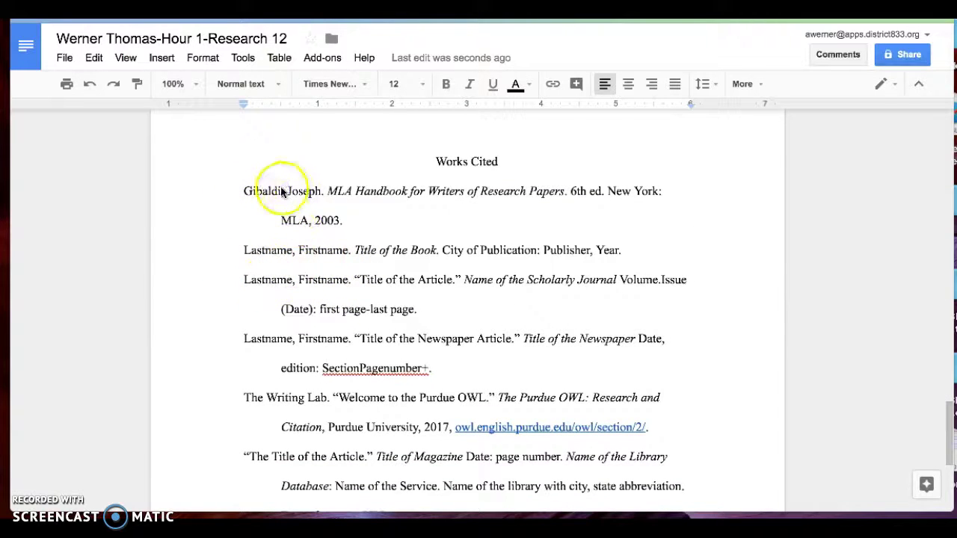
pyautogui.moveTo(284, 191); pyautogui.dragTo(239, 187)
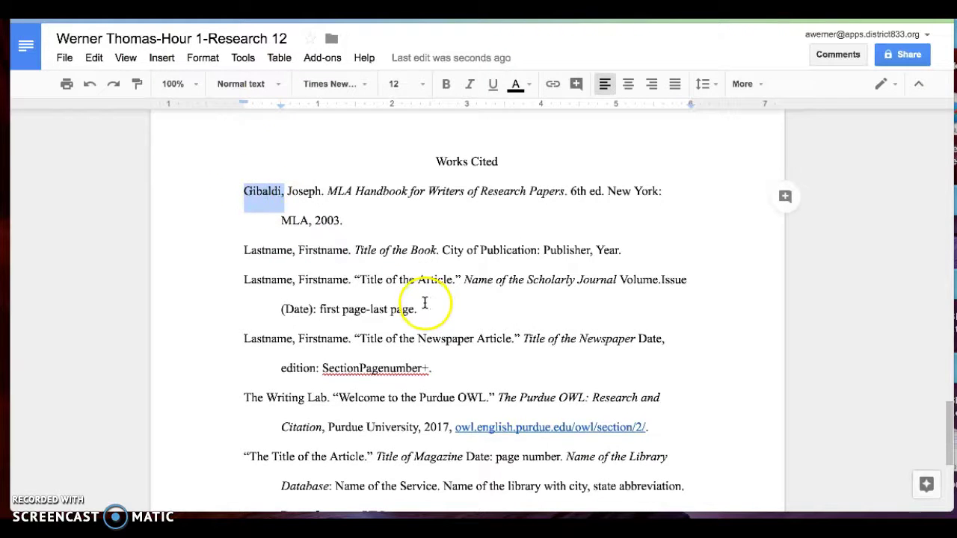
pyautogui.scroll(-1, 424, 302)
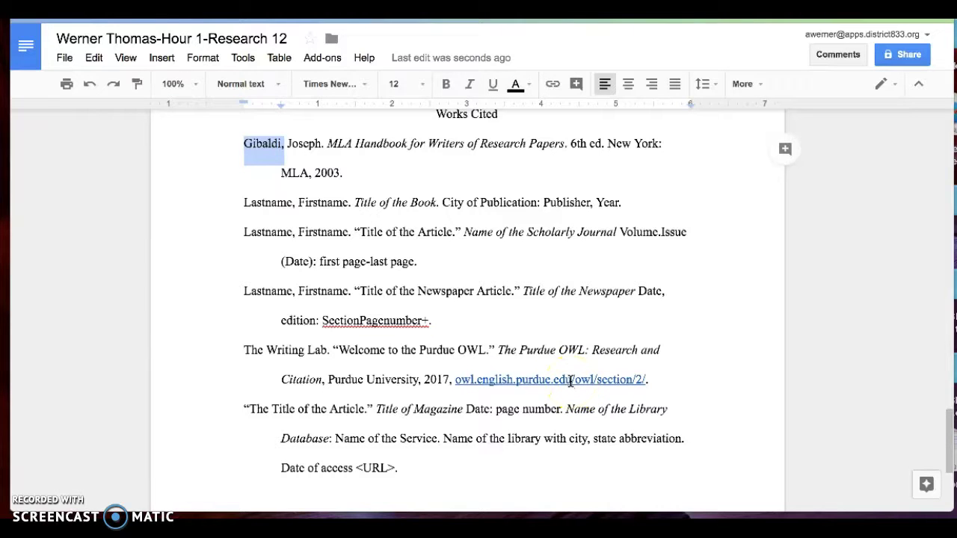
pyautogui.scroll(10, 570, 381)
pyautogui.scroll(8, 538, 371)
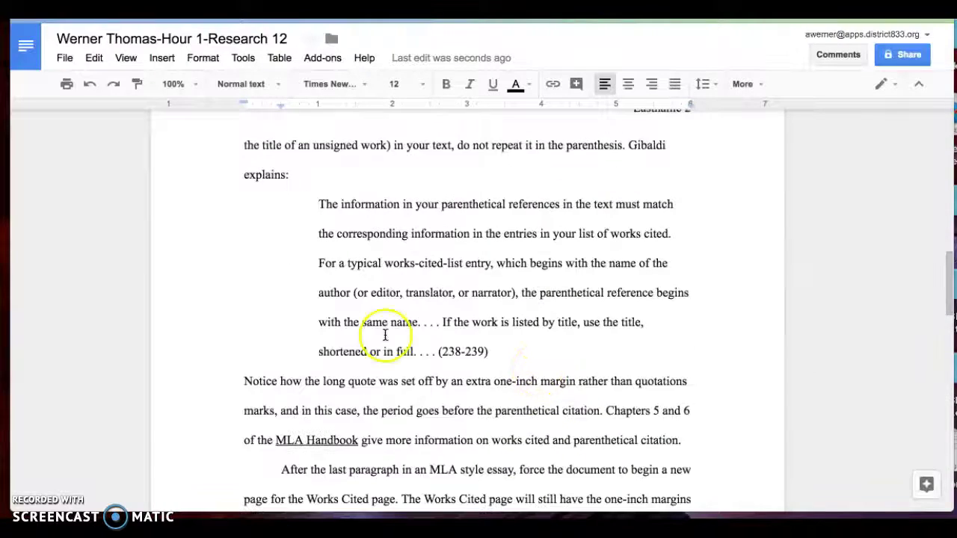
pyautogui.scroll(10, 385, 275)
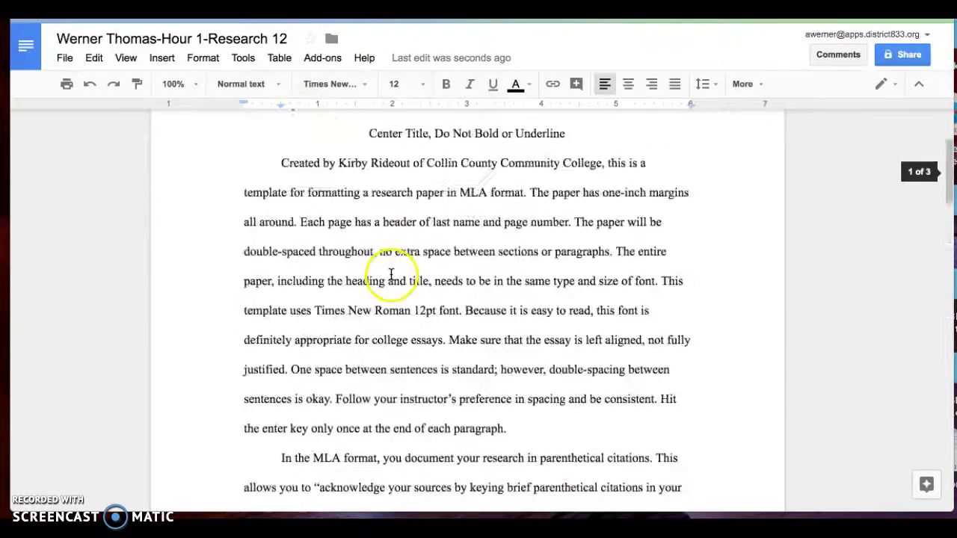
pyautogui.scroll(3, 390, 273)
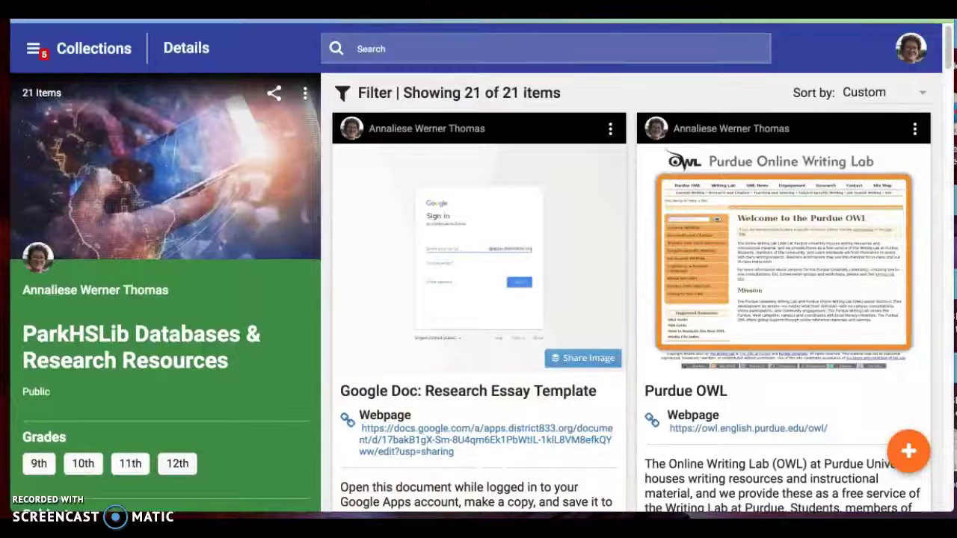
# Check the Database Passwords document in the research collection, then close it
pyautogui.click(438, 253)
pyautogui.scroll(-1, 438, 252)
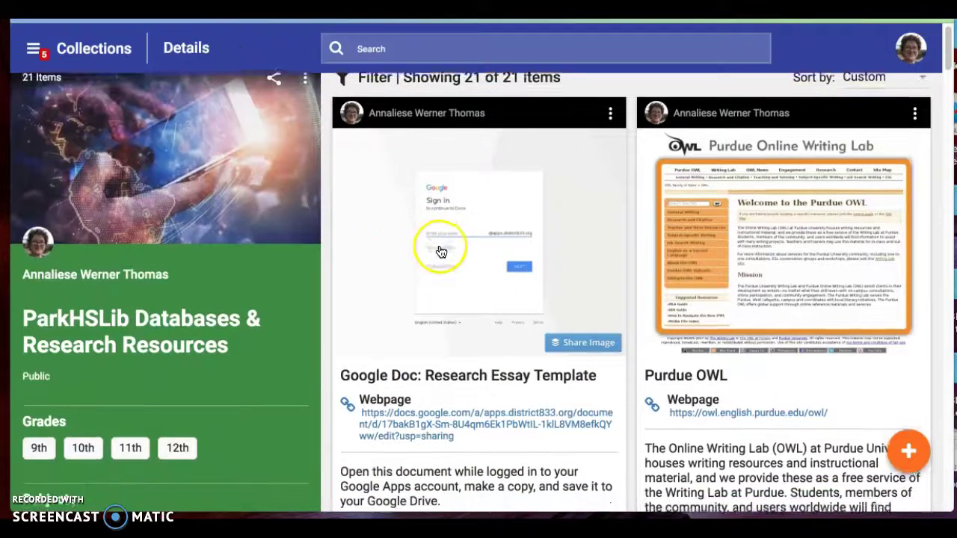
pyautogui.scroll(-1, 590, 280)
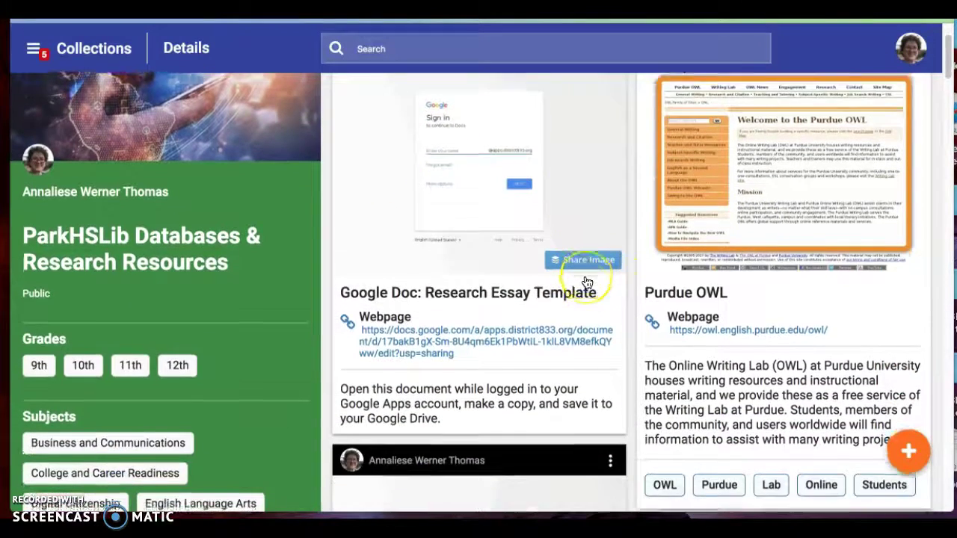
pyautogui.scroll(-5, 587, 282)
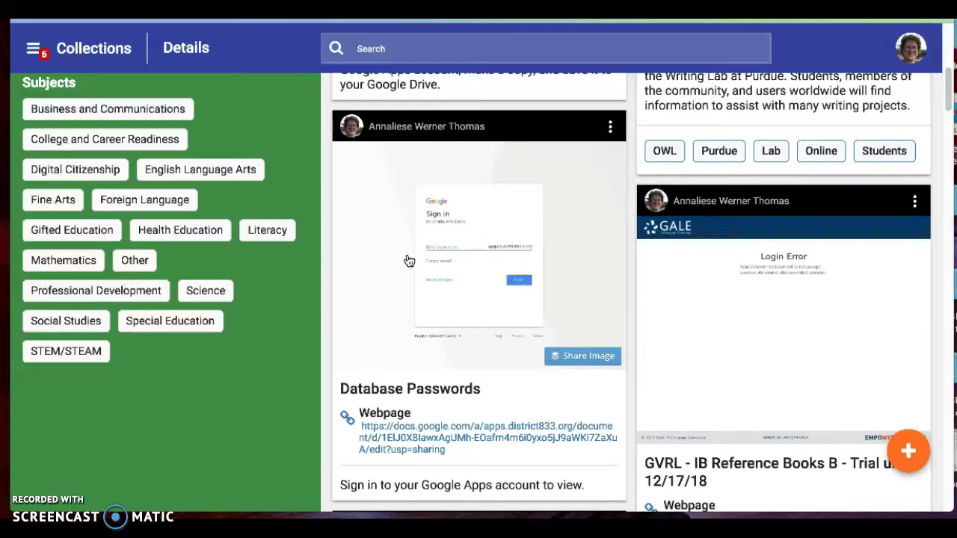
pyautogui.click(424, 260)
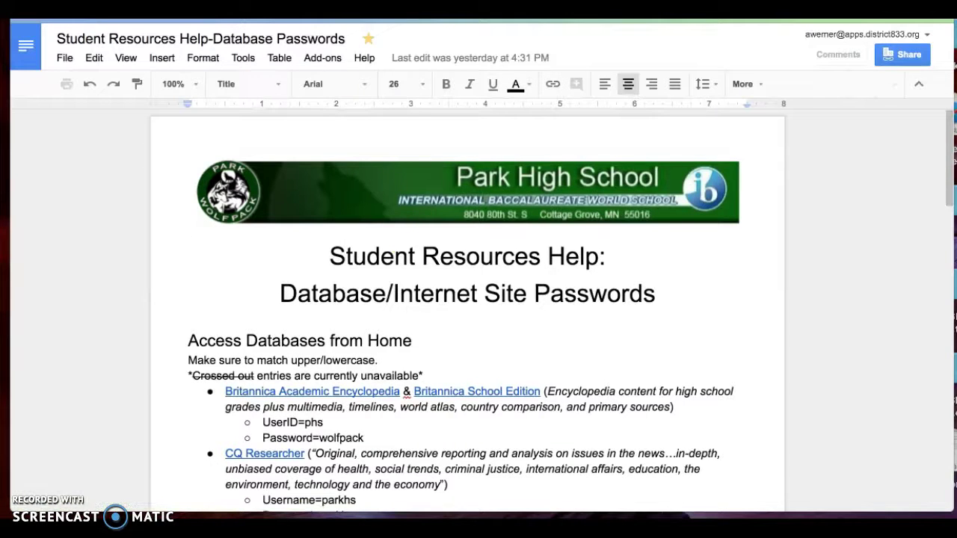
pyautogui.press('super+w')
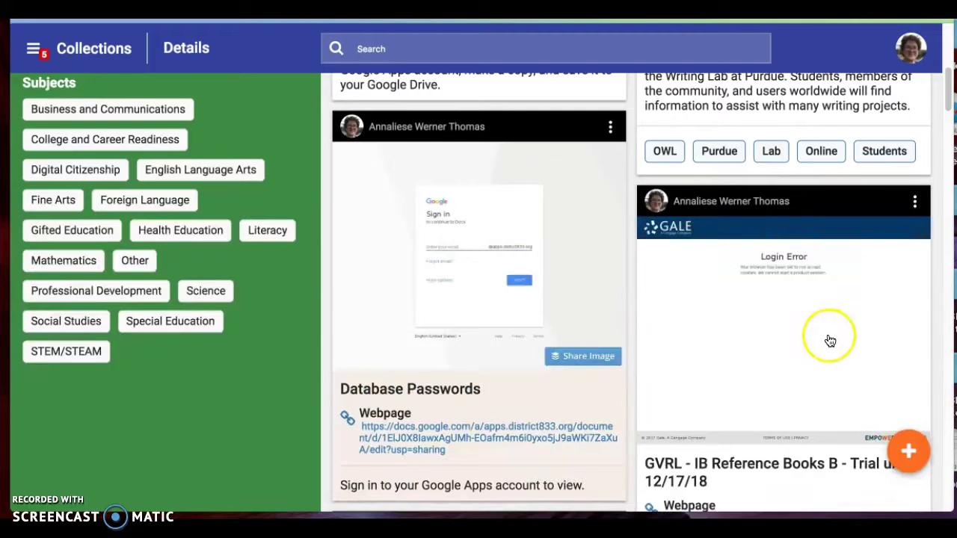
# Open the EBSCO Databases resource from further down the collection
pyautogui.scroll(-2, 827, 341)
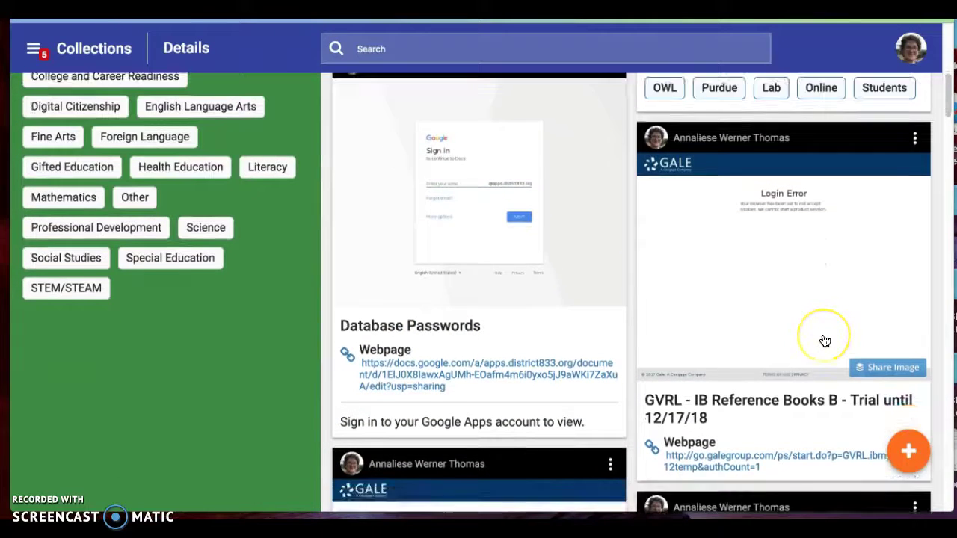
pyautogui.scroll(-5, 824, 342)
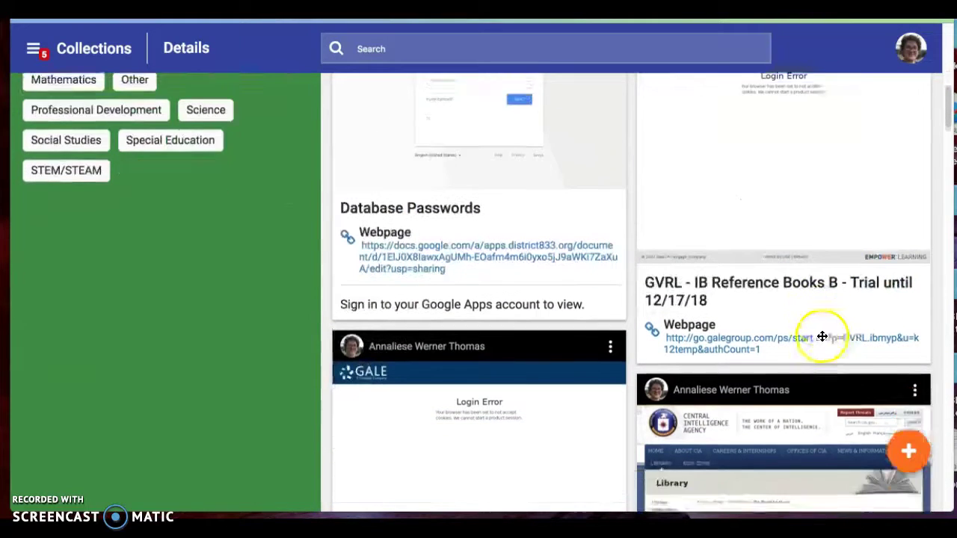
pyautogui.scroll(-6, 822, 336)
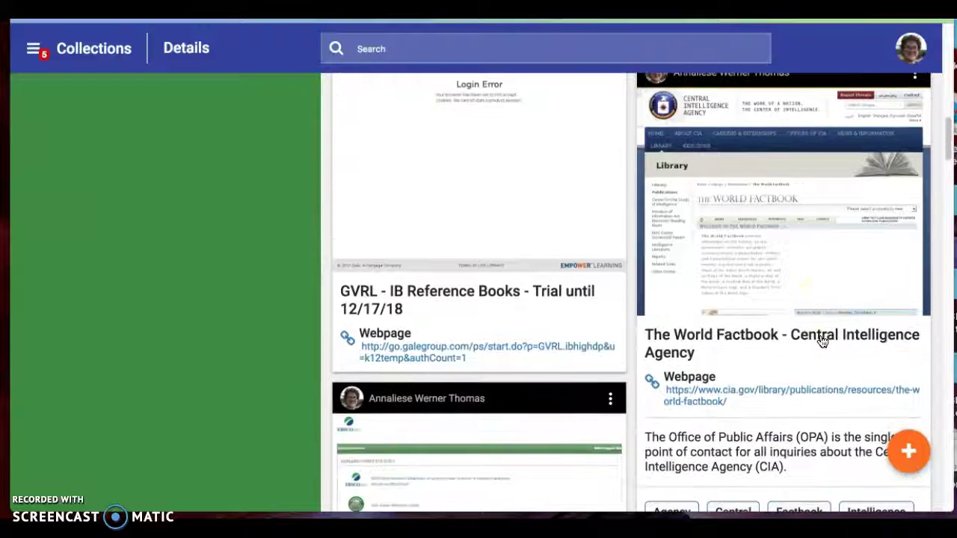
pyautogui.scroll(-12, 822, 336)
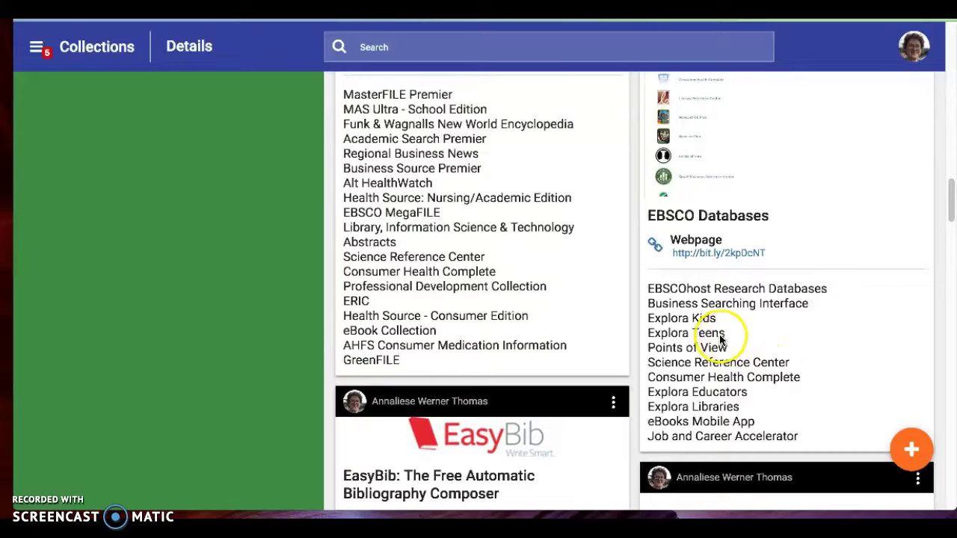
pyautogui.scroll(4, 729, 337)
pyautogui.scroll(-6, 730, 341)
pyautogui.scroll(3, 718, 314)
pyautogui.click(711, 255)
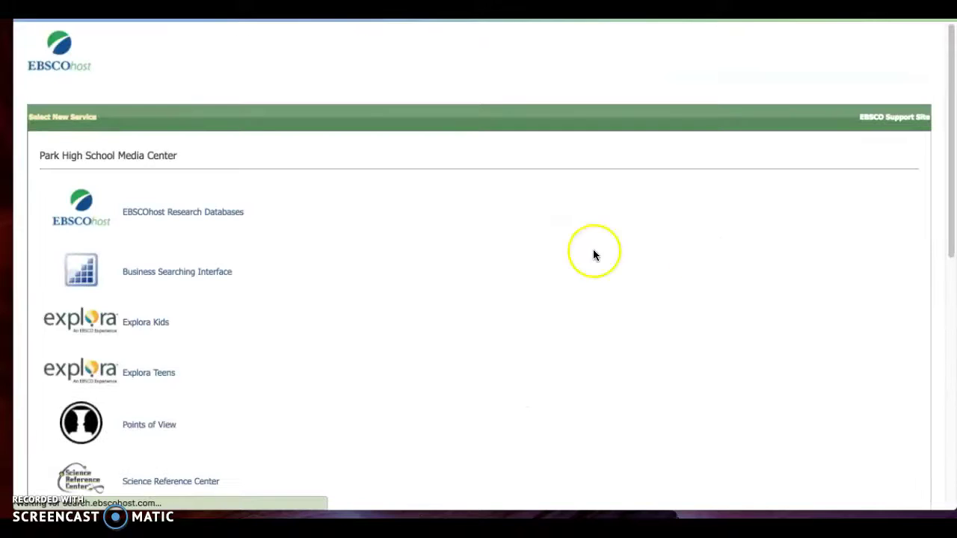
# Search Points of View Reference Center for 'nuclear', accepting the spelling suggestion for 44 results
pyautogui.click(163, 426)
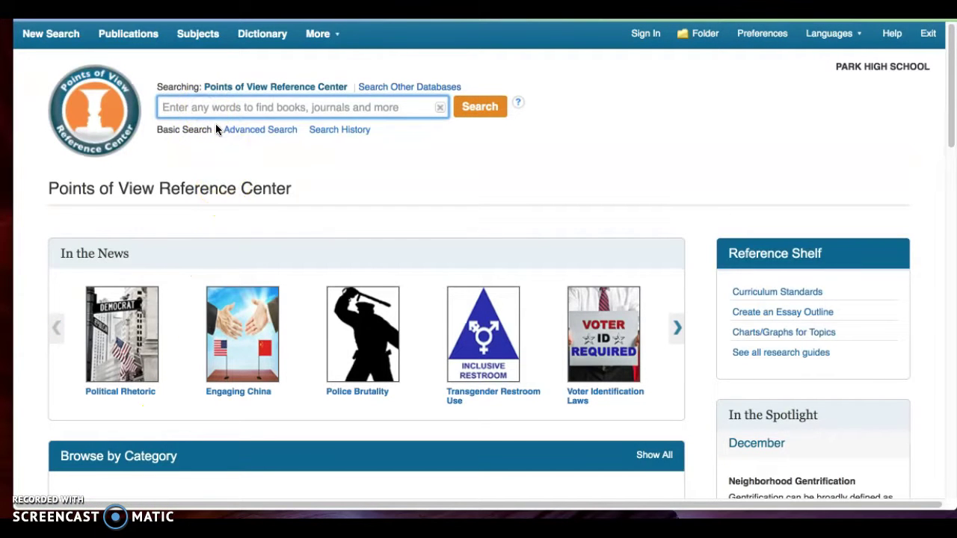
pyautogui.write('nuclea')
pyautogui.press('BackSpace')
pyautogui.write('r')
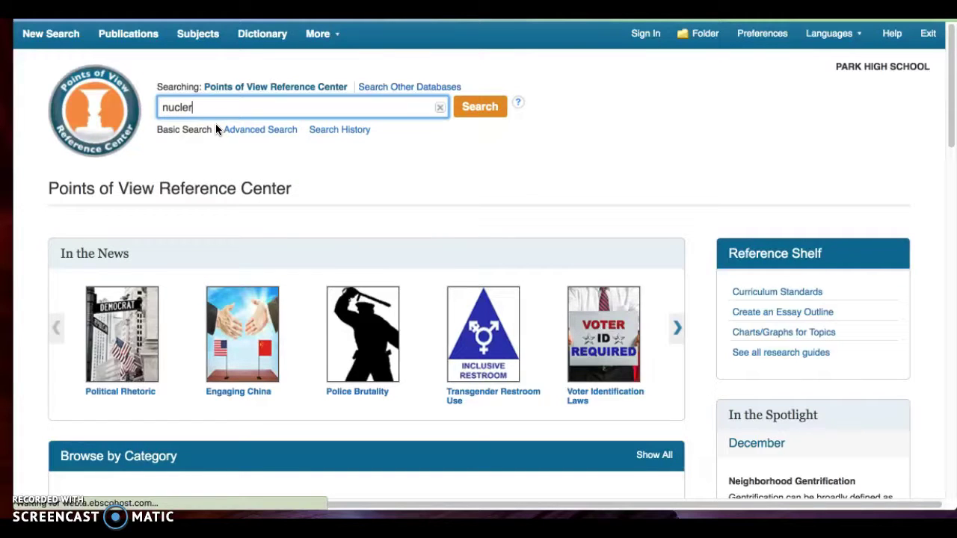
pyautogui.press('Return')
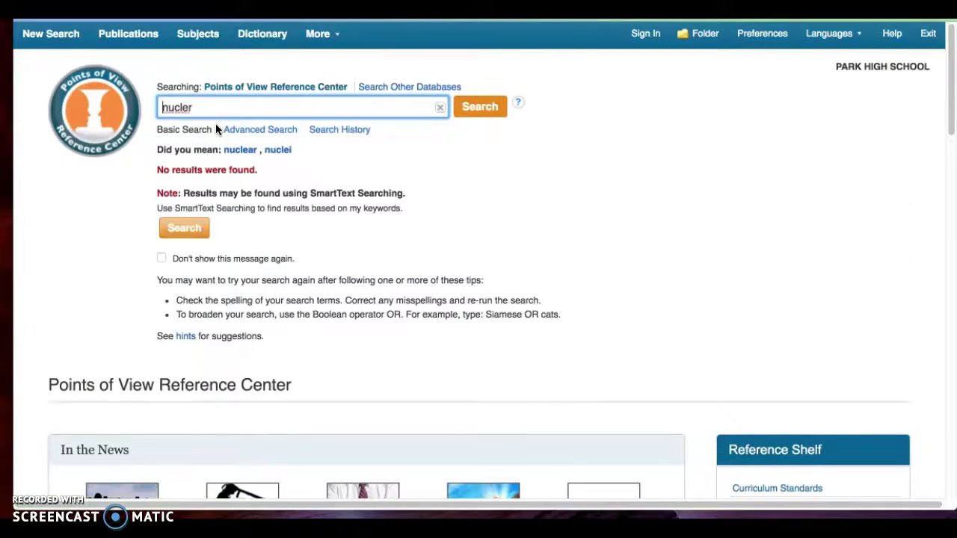
pyautogui.click(227, 165)
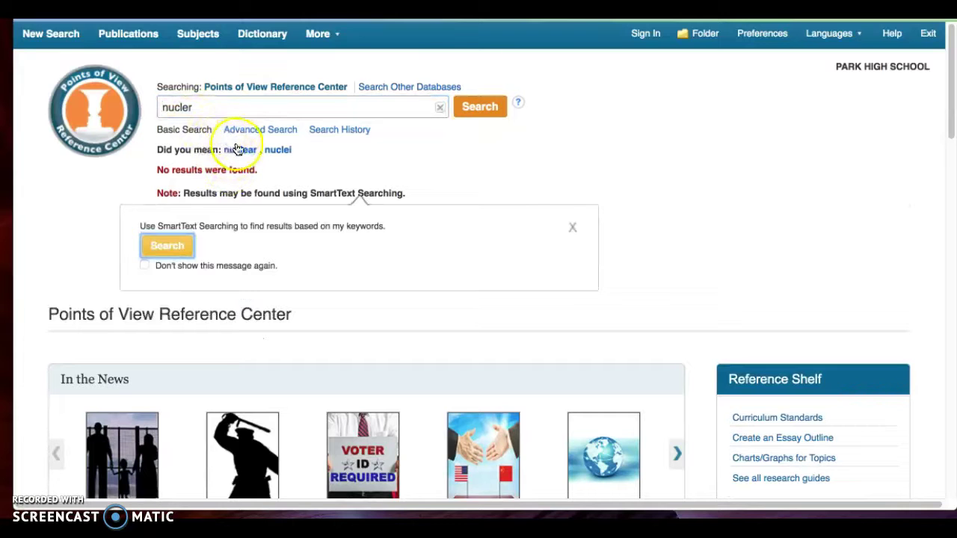
pyautogui.click(240, 152)
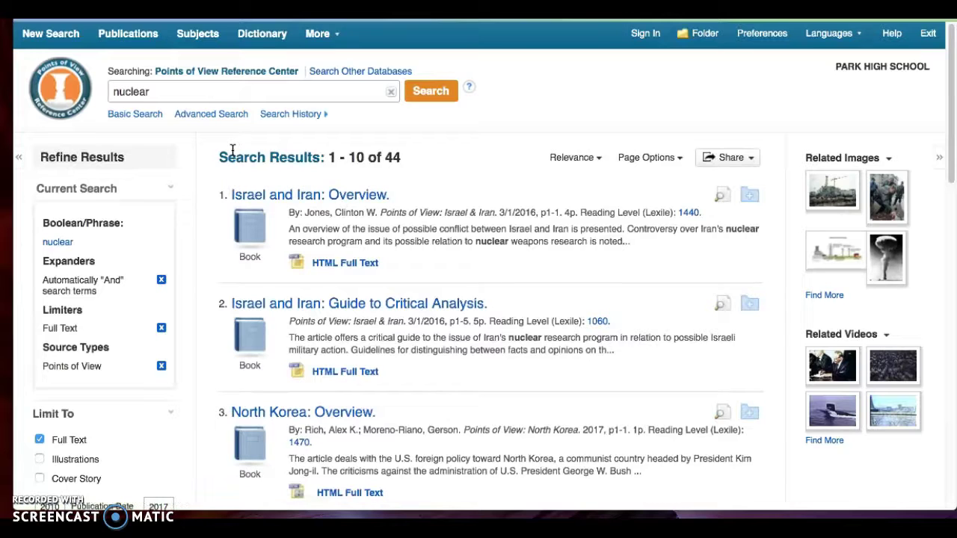
# Limit the nuclear results to the subject 'nuclear energy', leaving 8 articles
pyautogui.scroll(-1, 370, 285)
pyautogui.scroll(-1, 370, 285)
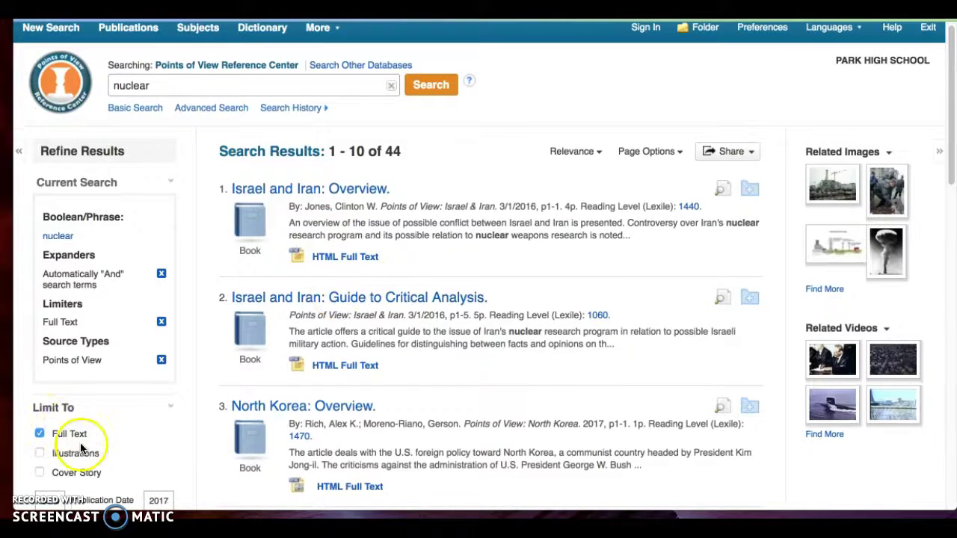
pyautogui.scroll(-4, 322, 374)
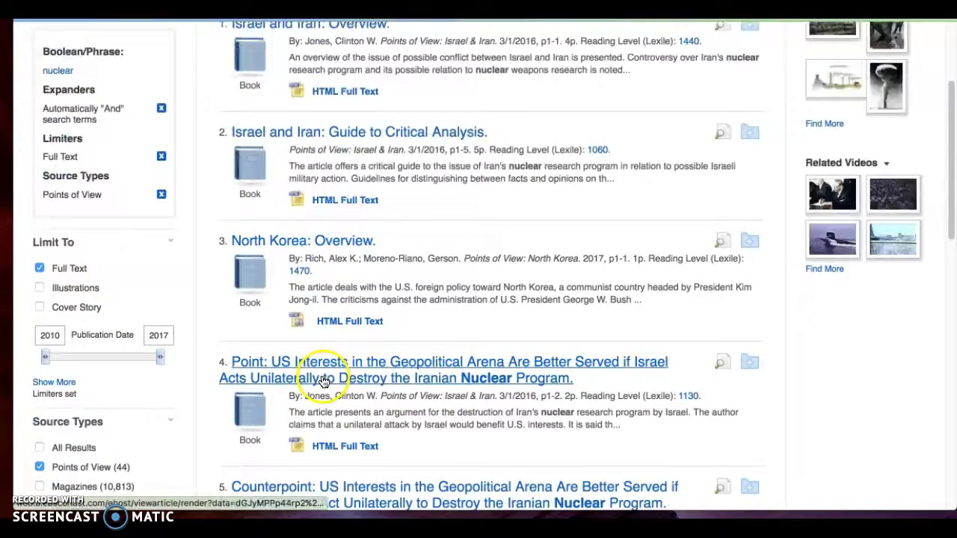
pyautogui.scroll(-3, 322, 377)
pyautogui.scroll(-4, 321, 376)
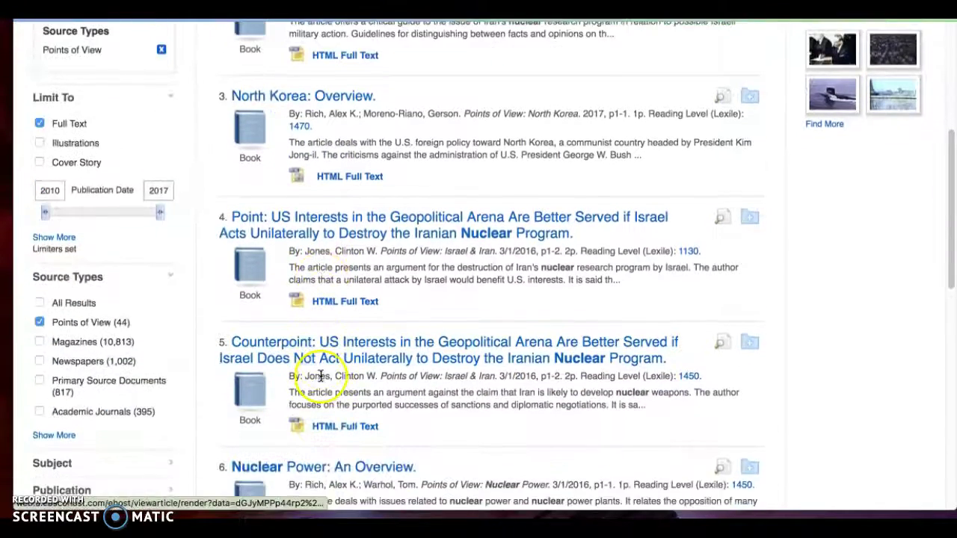
pyautogui.click(52, 339)
pyautogui.scroll(-3, 280, 345)
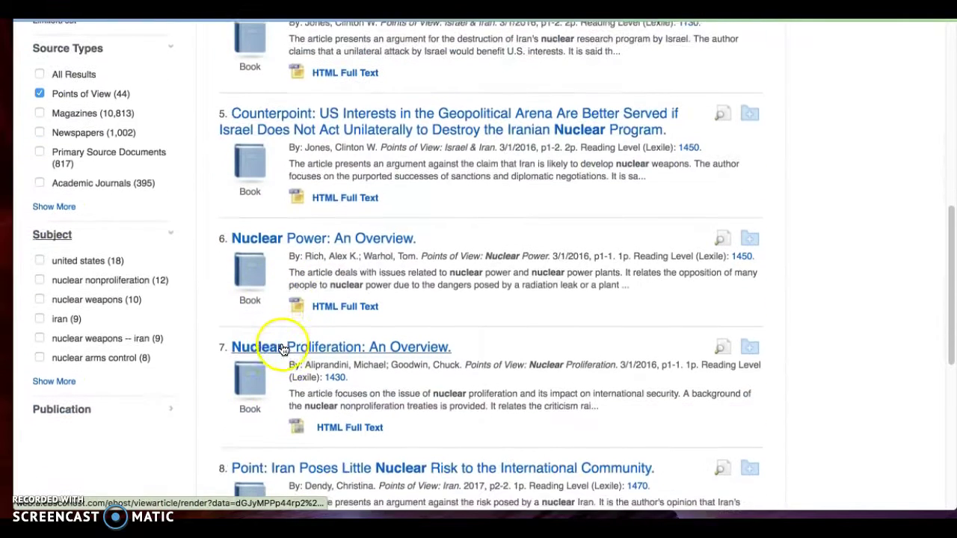
pyautogui.click(67, 382)
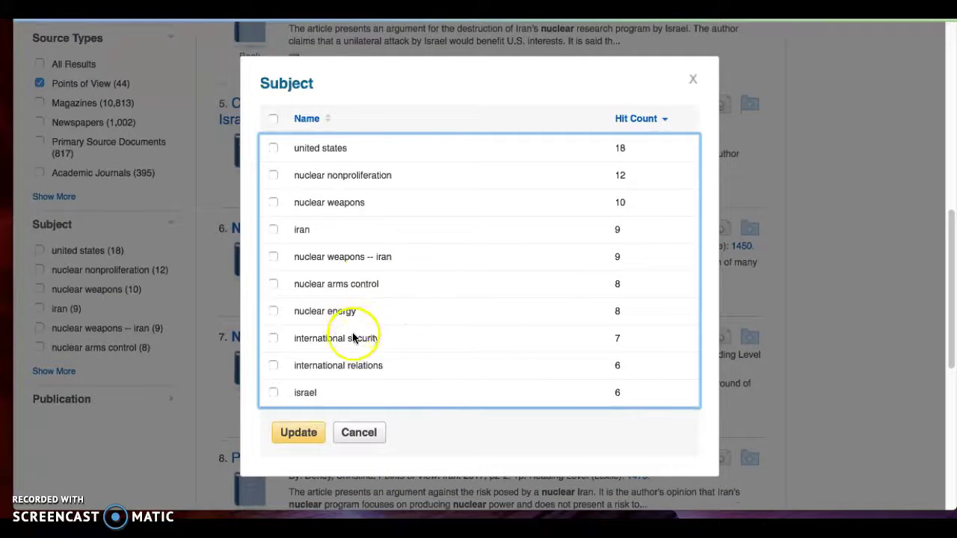
pyautogui.click(272, 311)
pyautogui.click(297, 436)
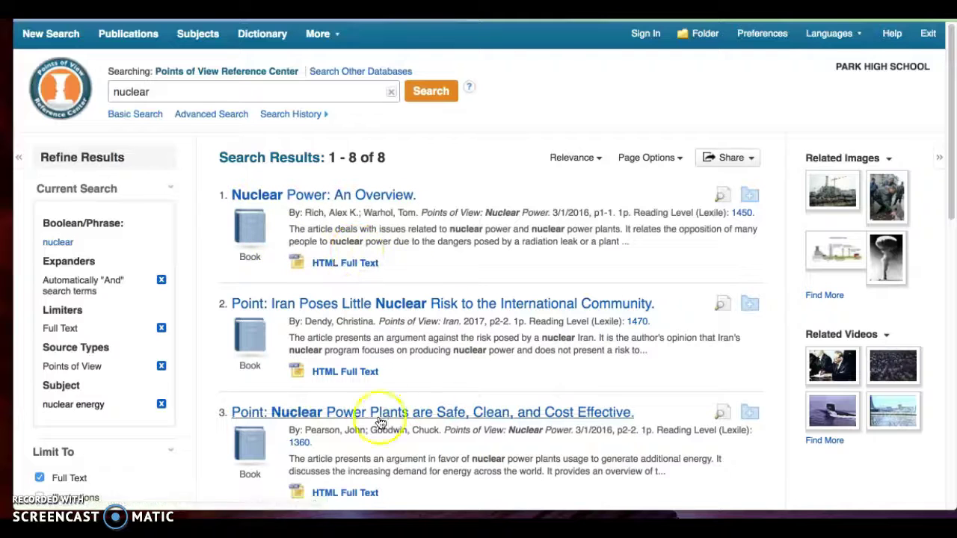
pyautogui.scroll(-1, 393, 445)
pyautogui.scroll(1, 394, 448)
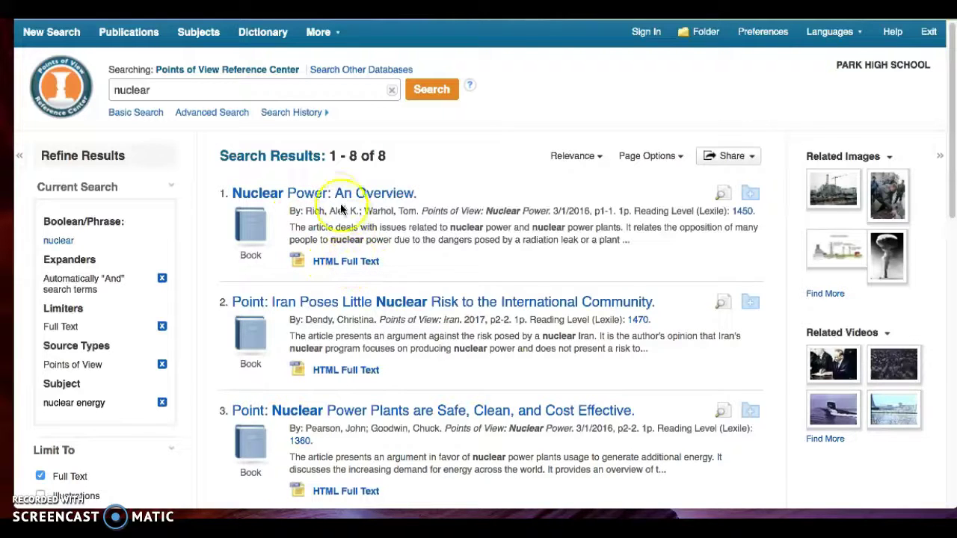
# Read the HTML full text of Nuclear Power: An Overview
pyautogui.click(340, 263)
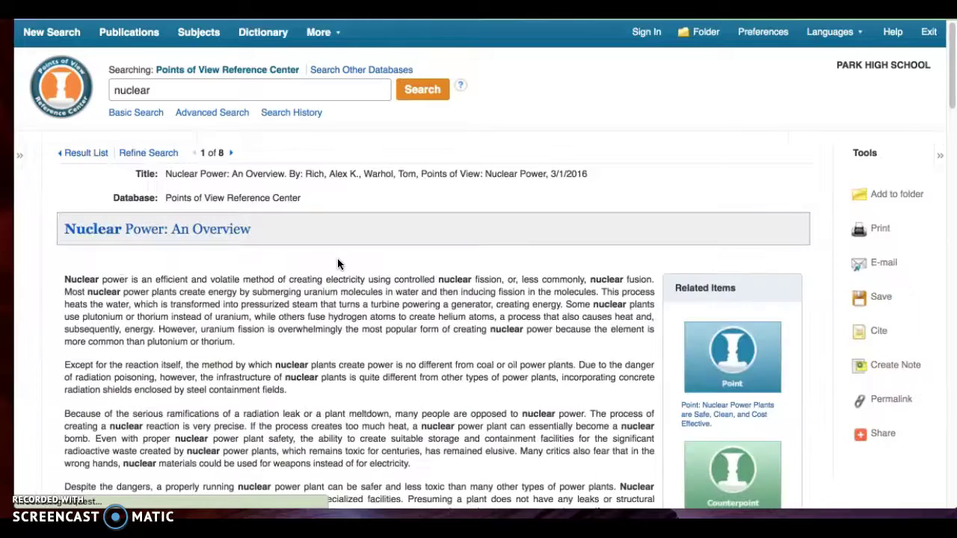
pyautogui.scroll(-5, 400, 326)
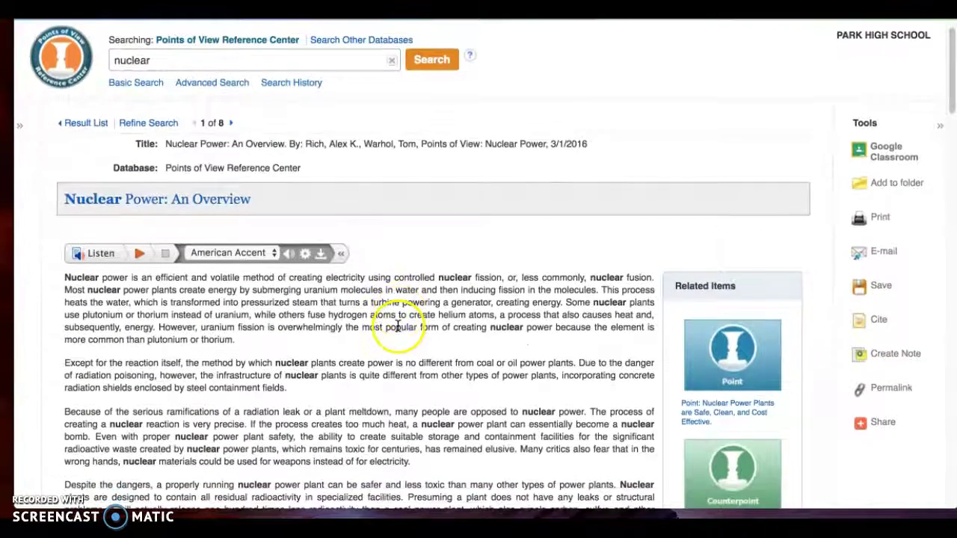
pyautogui.scroll(-2, 397, 330)
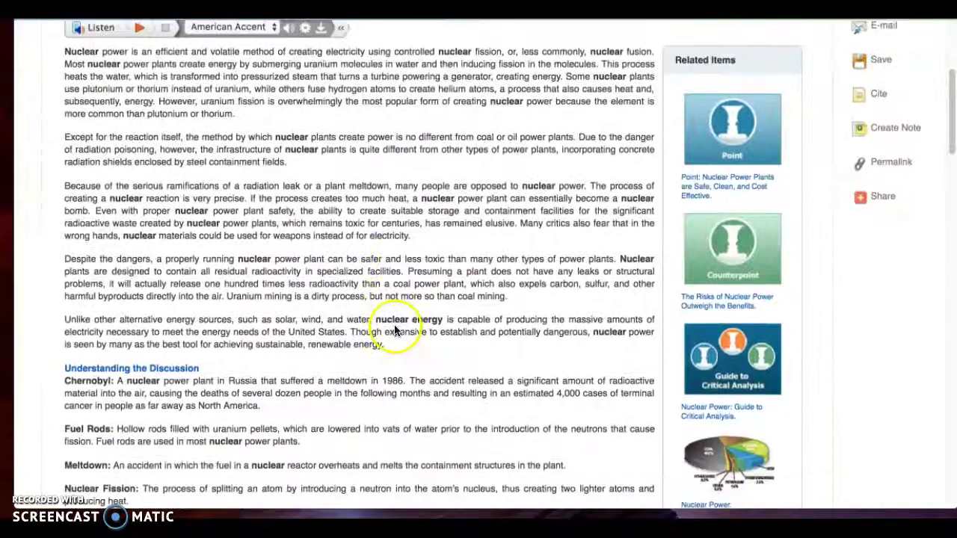
pyautogui.scroll(-2, 394, 330)
pyautogui.scroll(-2, 394, 327)
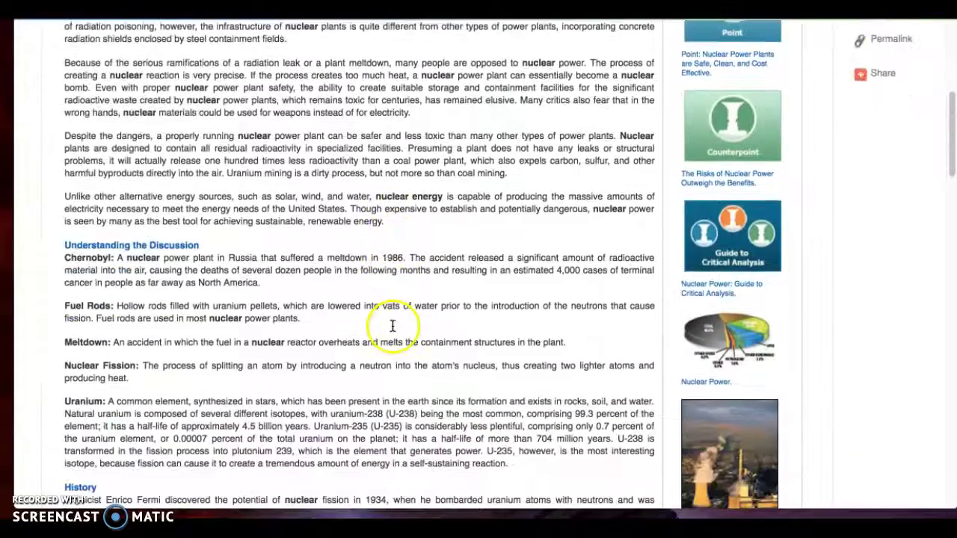
# Open the article's Guide to Critical Analysis in a new tab
pyautogui.rightClick(722, 216)
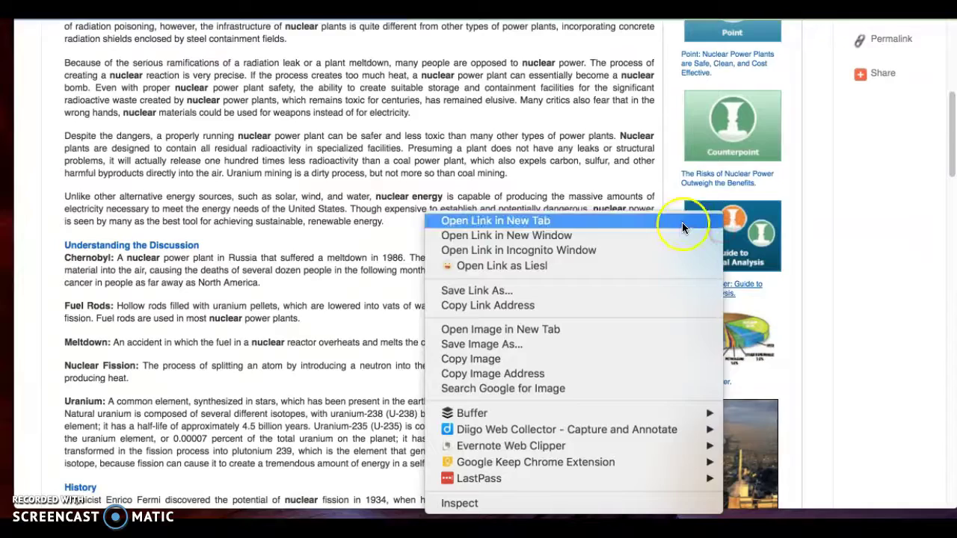
pyautogui.click(682, 222)
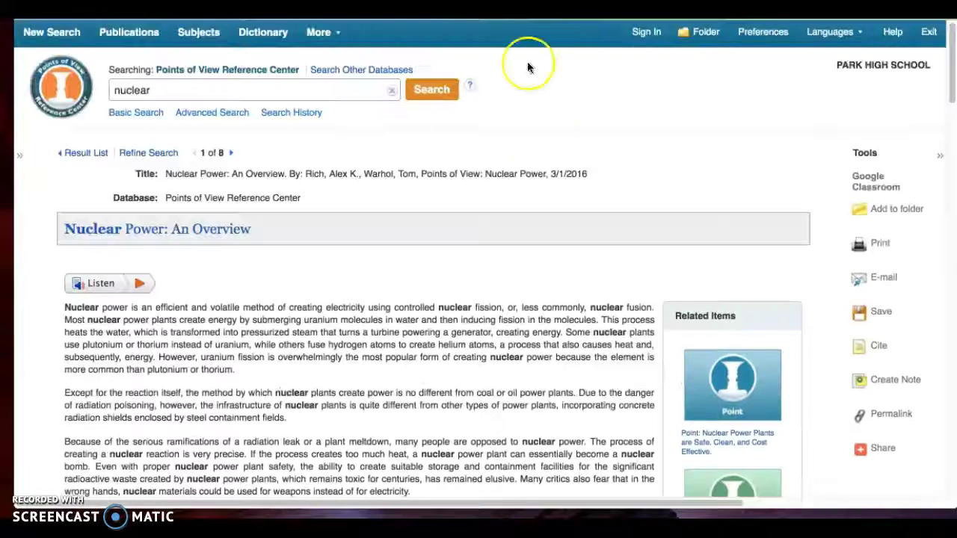
pyautogui.scroll(-1, 523, 379)
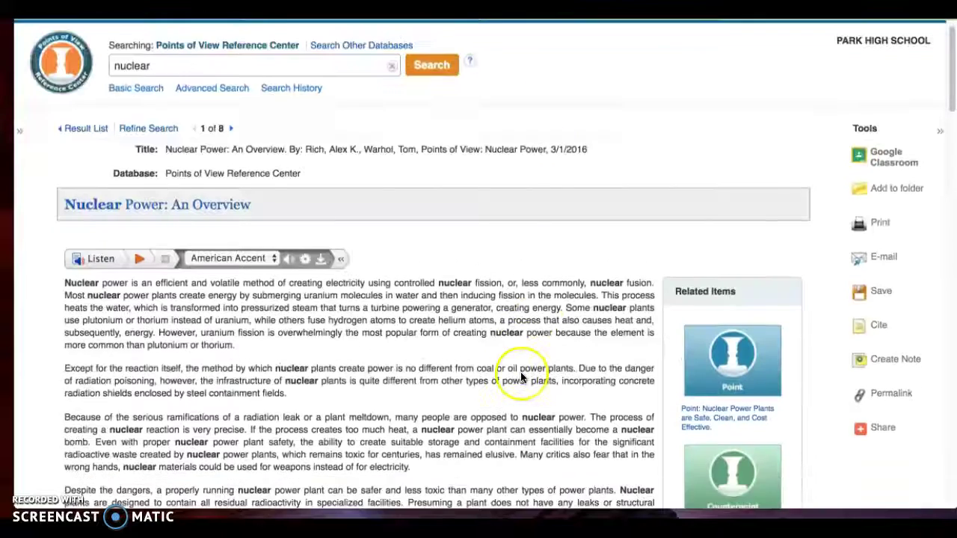
pyautogui.scroll(-4, 521, 372)
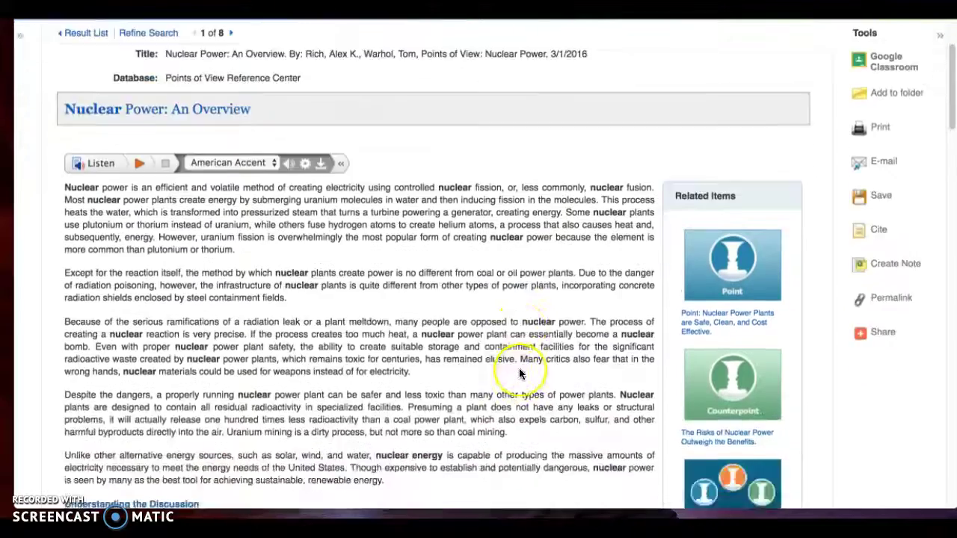
pyautogui.scroll(1, 521, 374)
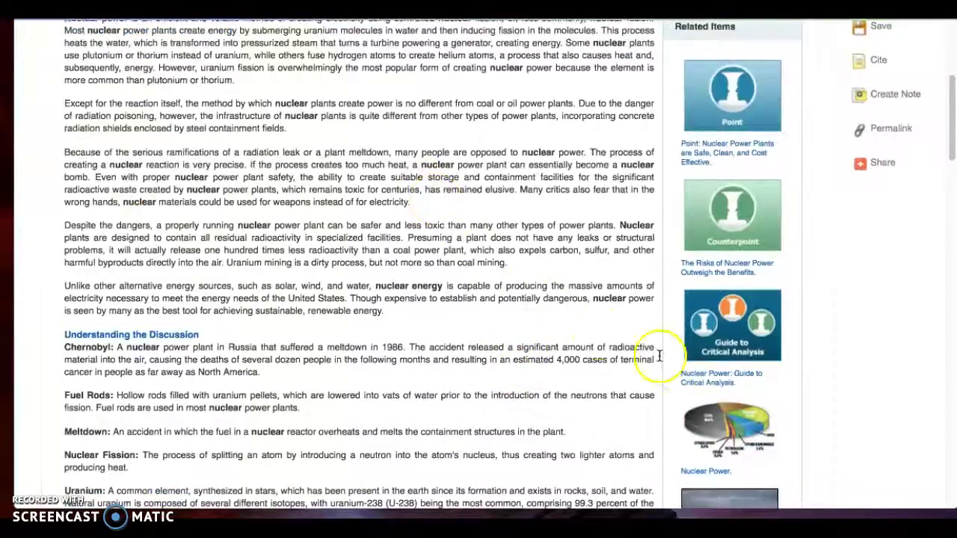
pyautogui.scroll(5, 684, 370)
pyautogui.scroll(-1, 738, 453)
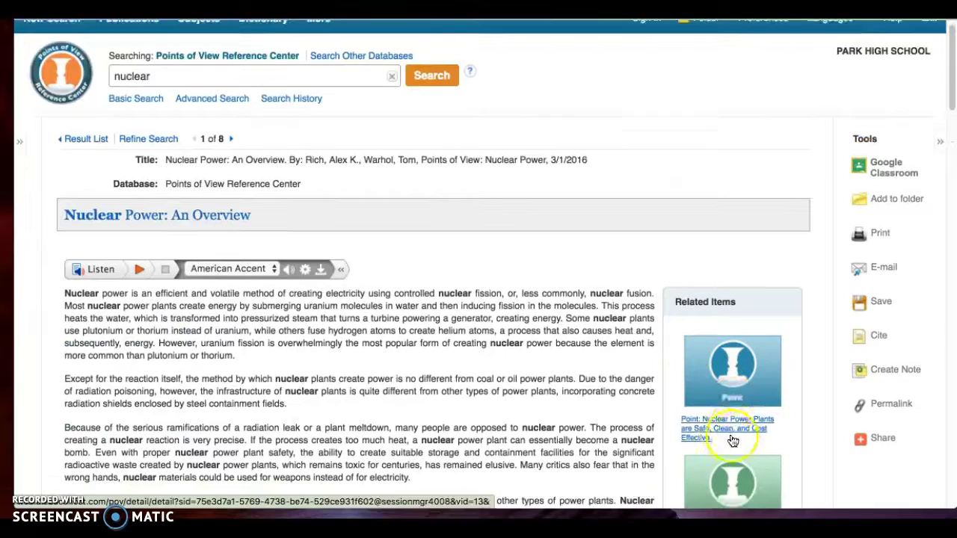
pyautogui.click(722, 427)
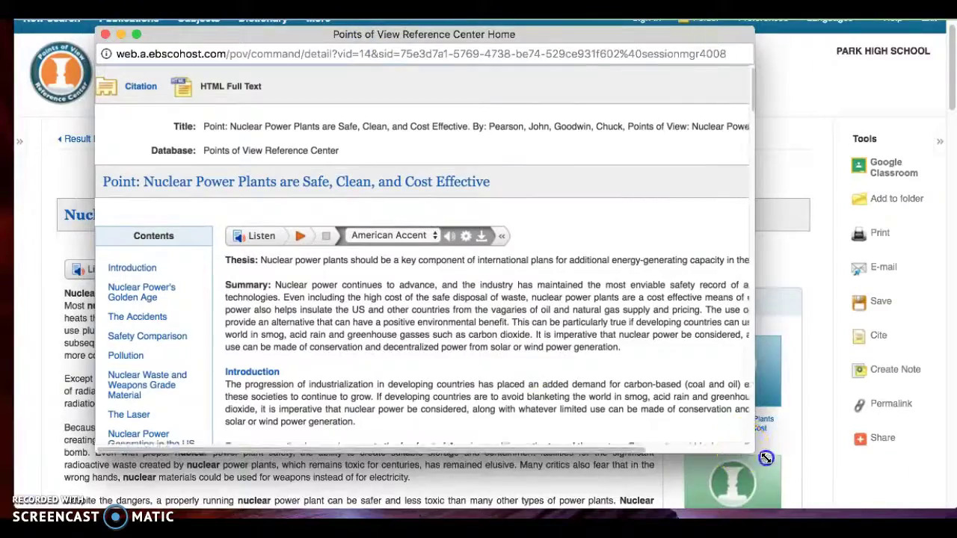
pyautogui.moveTo(752, 452); pyautogui.dragTo(953, 516)
pyautogui.scroll(-1, 542, 342)
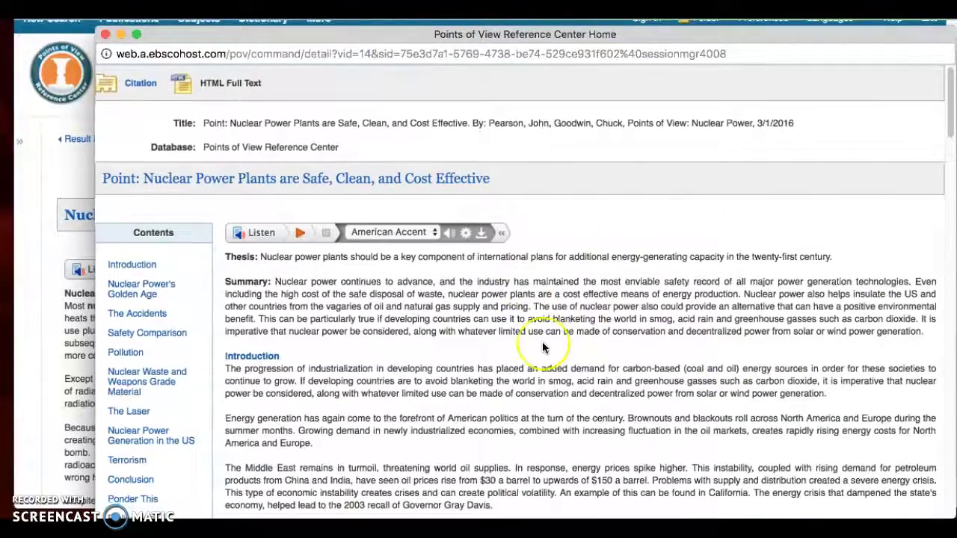
pyautogui.scroll(-3, 544, 342)
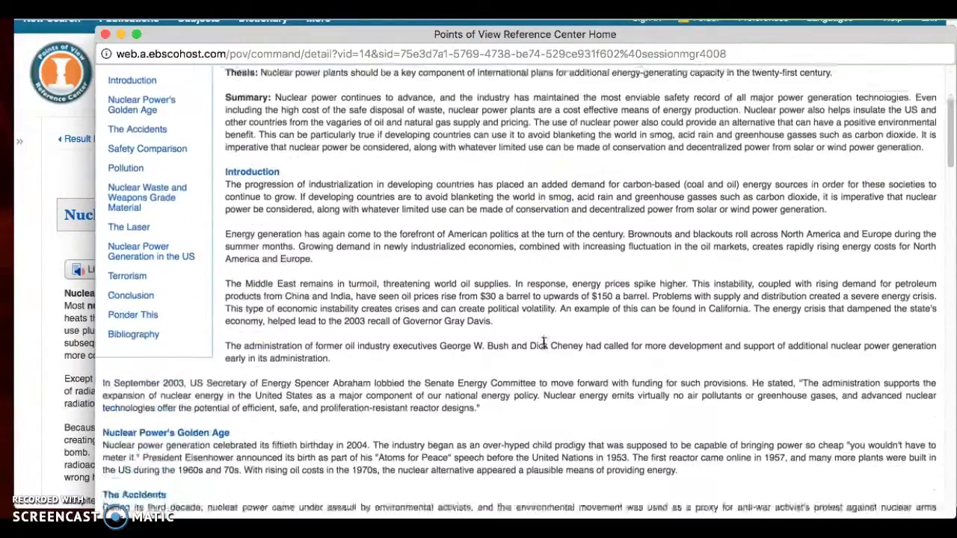
pyautogui.click(323, 133)
pyautogui.moveTo(204, 35); pyautogui.dragTo(102, 0)
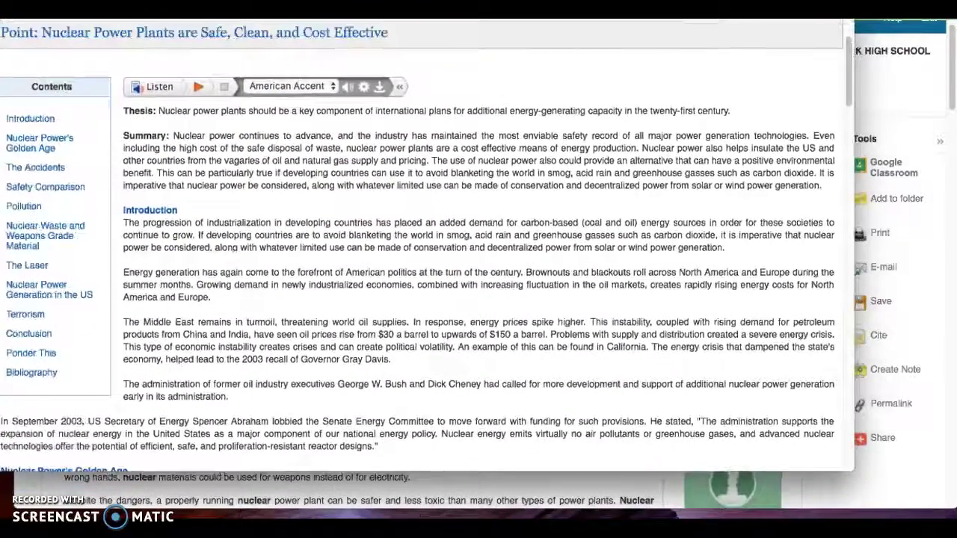
pyautogui.click(792, 477)
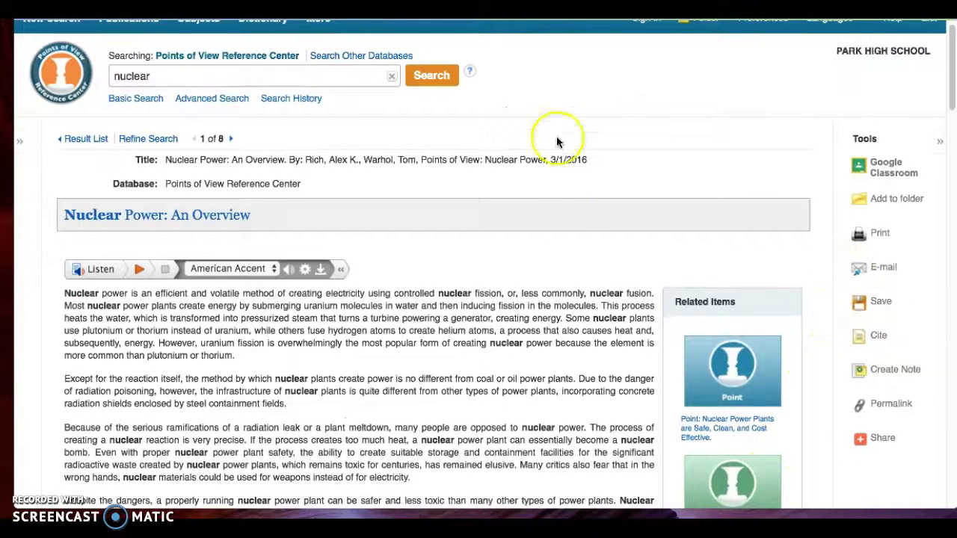
# Show the citation formats for Nuclear Power: An Overview and highlight the MLA entry
pyautogui.click(876, 336)
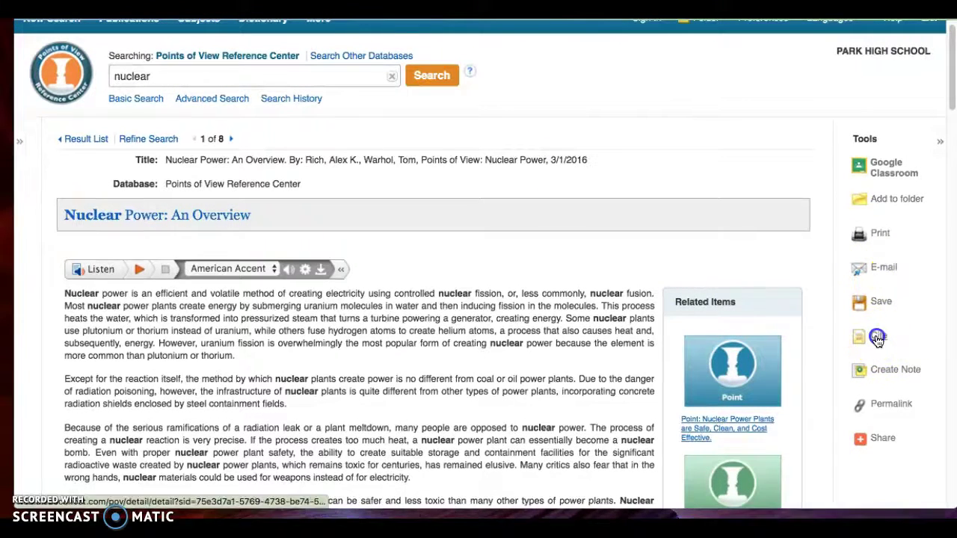
pyautogui.scroll(-5, 690, 316)
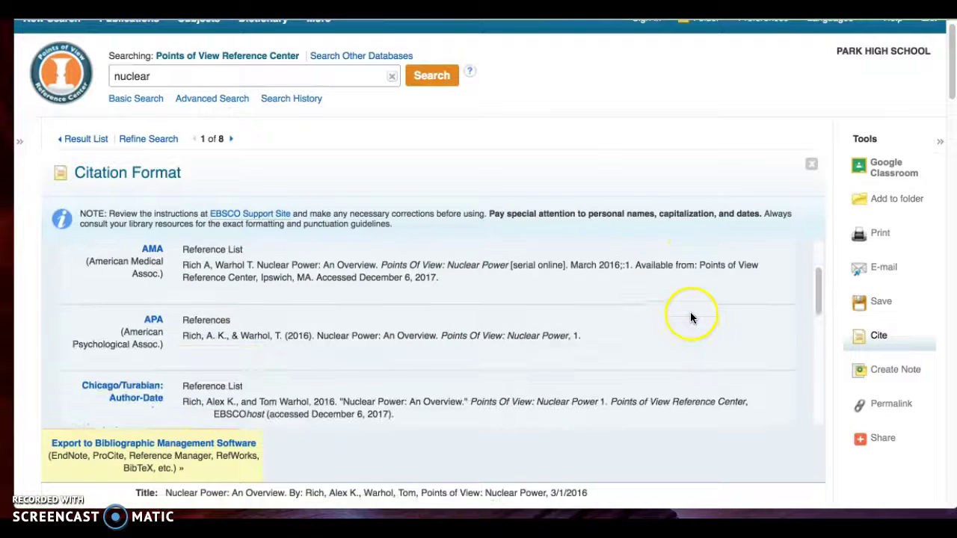
pyautogui.scroll(-5, 688, 316)
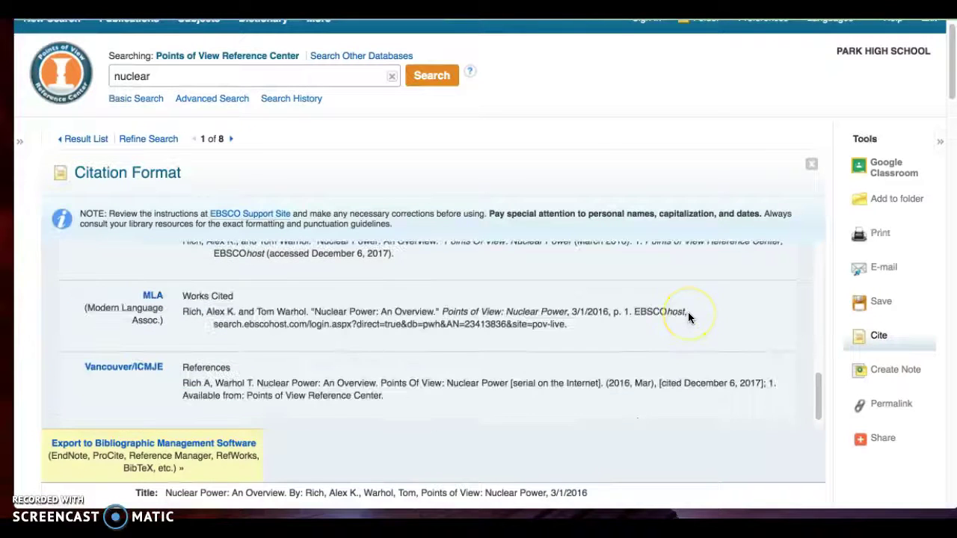
pyautogui.scroll(2, 616, 279)
pyautogui.moveTo(615, 282); pyautogui.dragTo(182, 272)
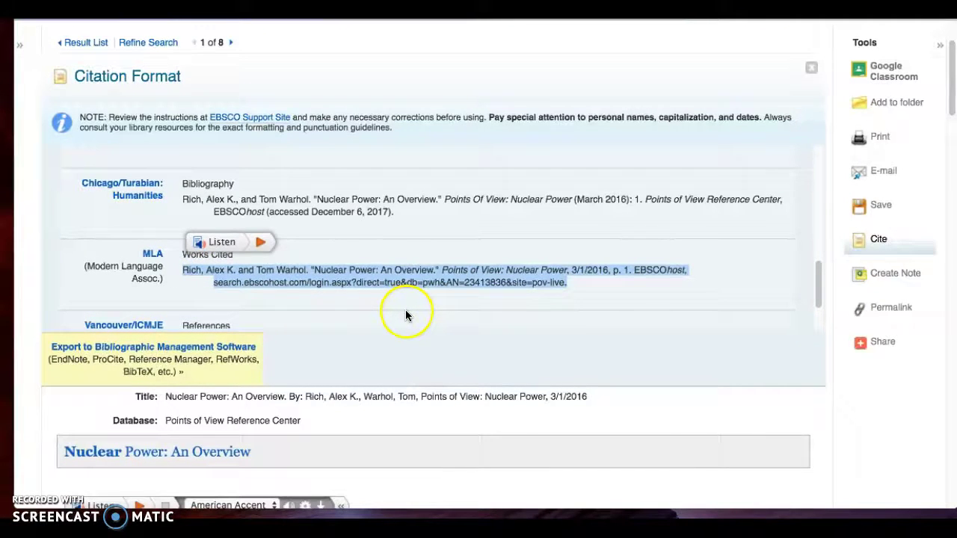